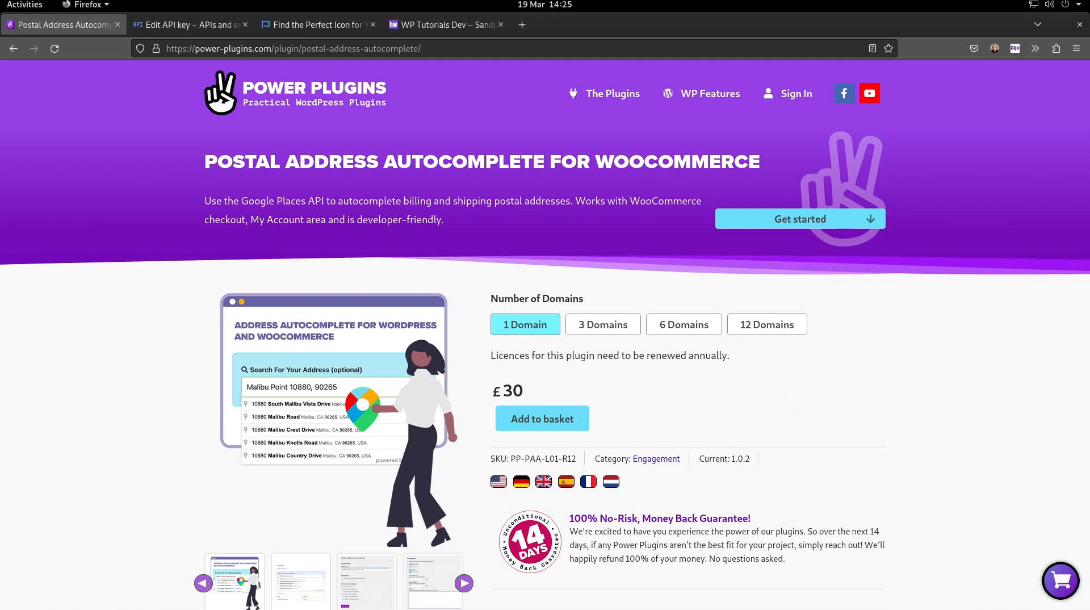
# Examine the website restrictions, selected APIs and key field of the "Leyland localhost dev" API key in the Google Cloud console.
pyautogui.click(165, 26)
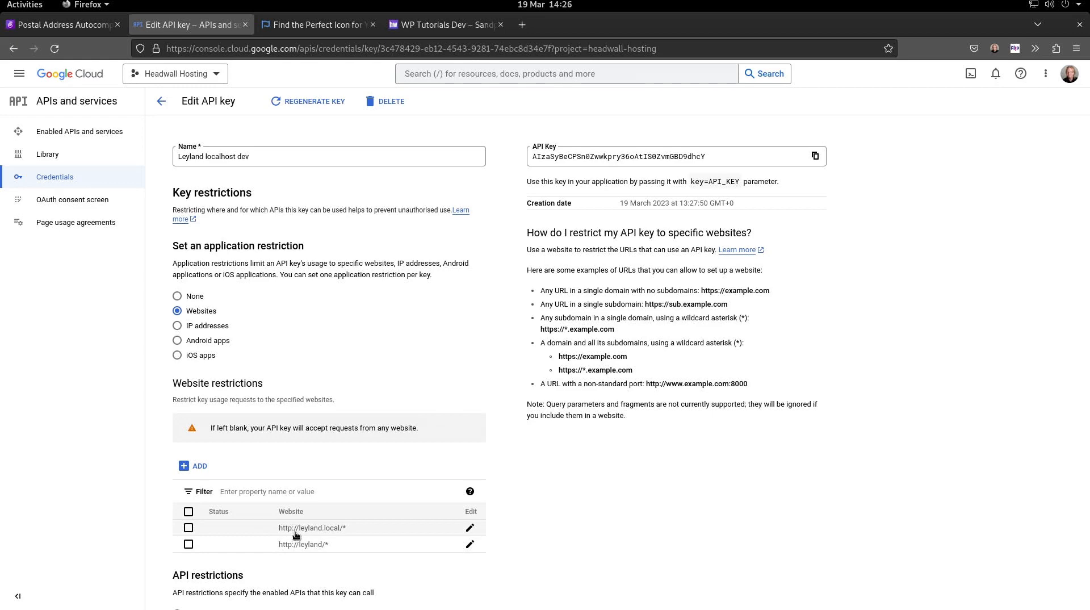
pyautogui.scroll(-1, 566, 488)
pyautogui.scroll(1, 566, 488)
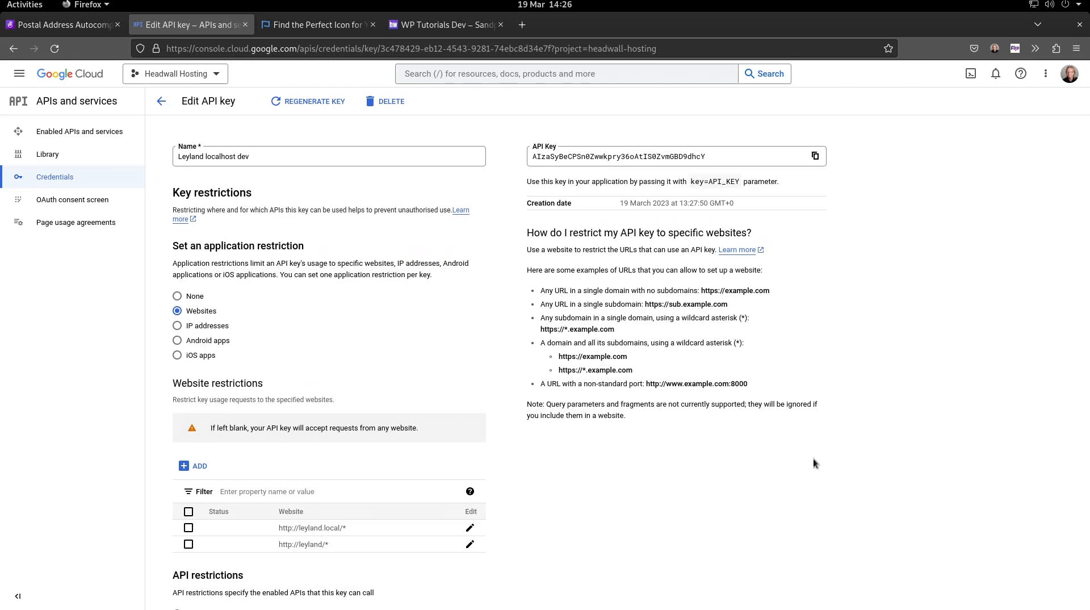
pyautogui.scroll(-3, 799, 448)
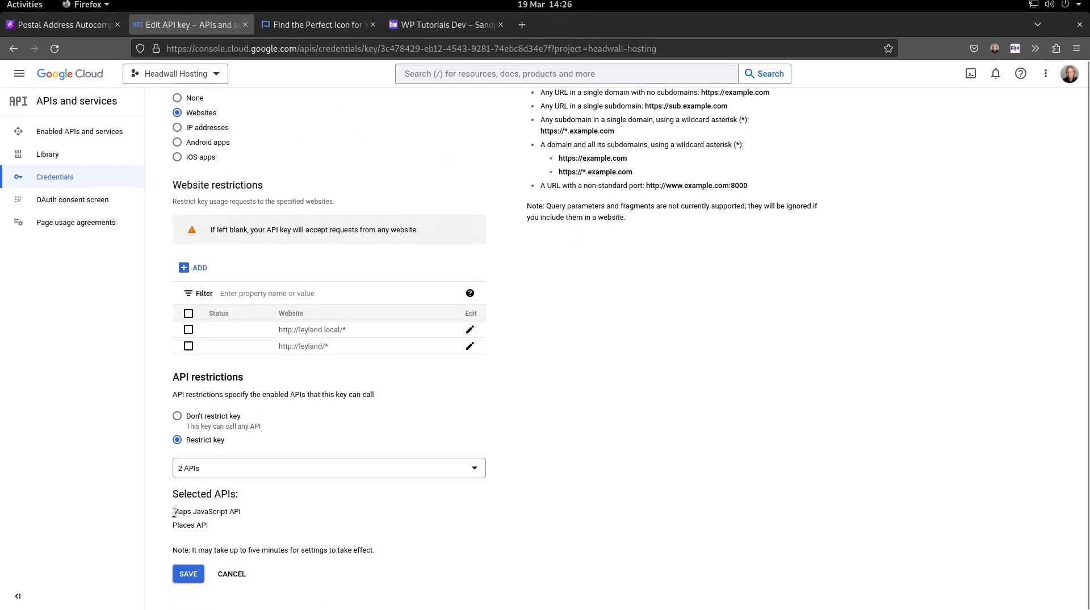
pyautogui.moveTo(174, 512); pyautogui.dragTo(284, 514)
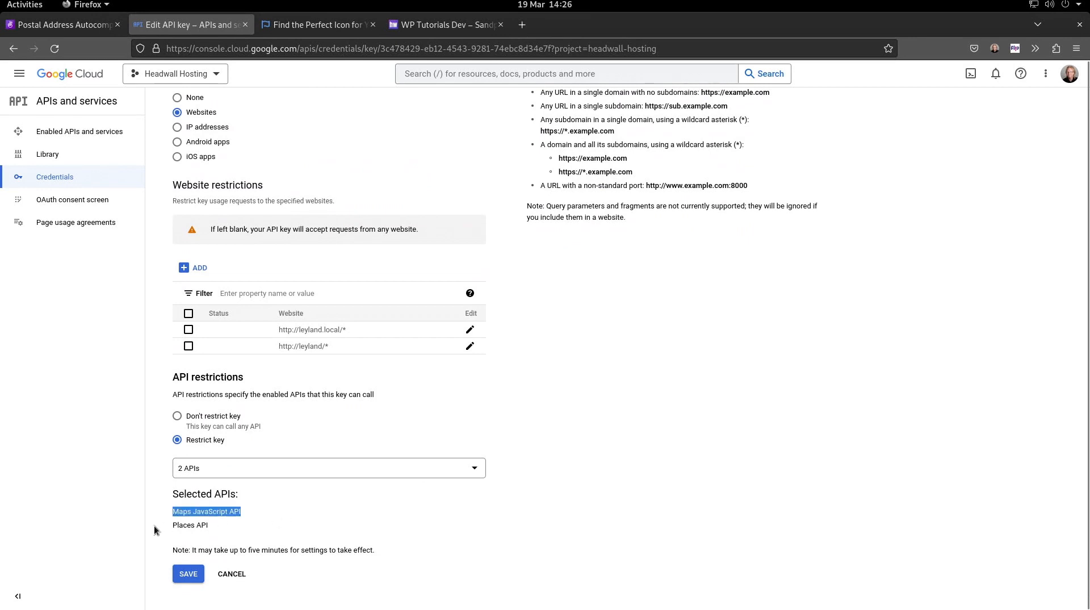
pyautogui.click(225, 525)
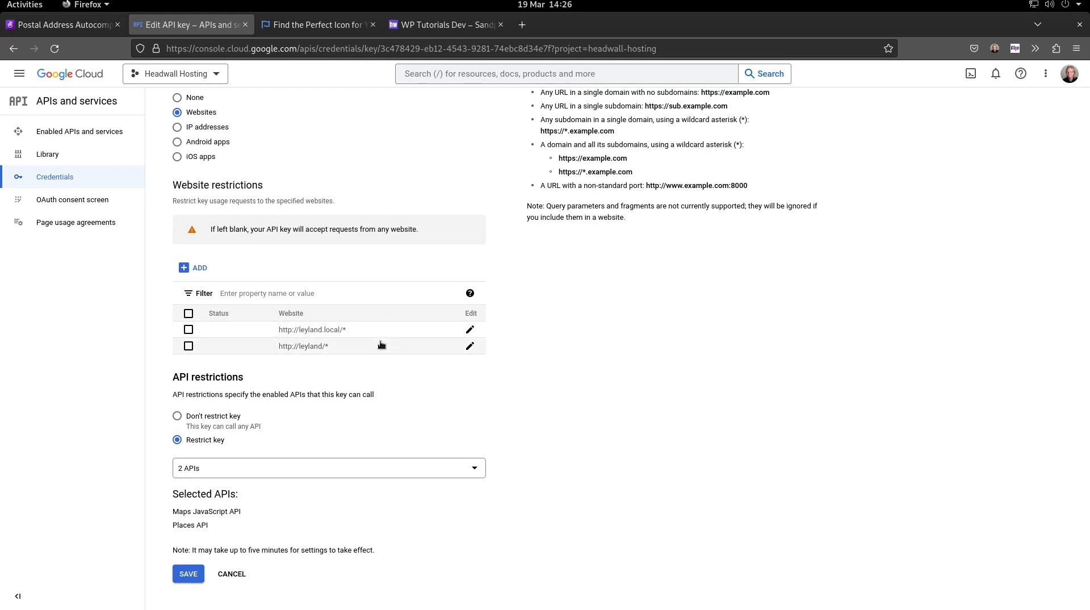
pyautogui.moveTo(172, 513); pyautogui.dragTo(241, 535)
pyautogui.click(242, 536)
pyautogui.scroll(2, 693, 524)
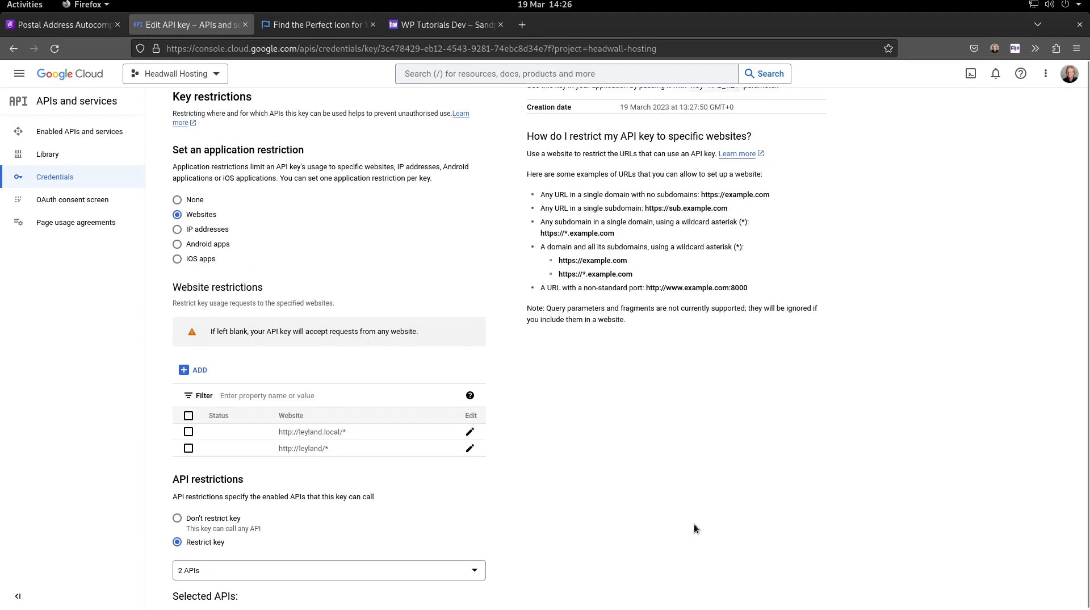
pyautogui.scroll(1, 694, 523)
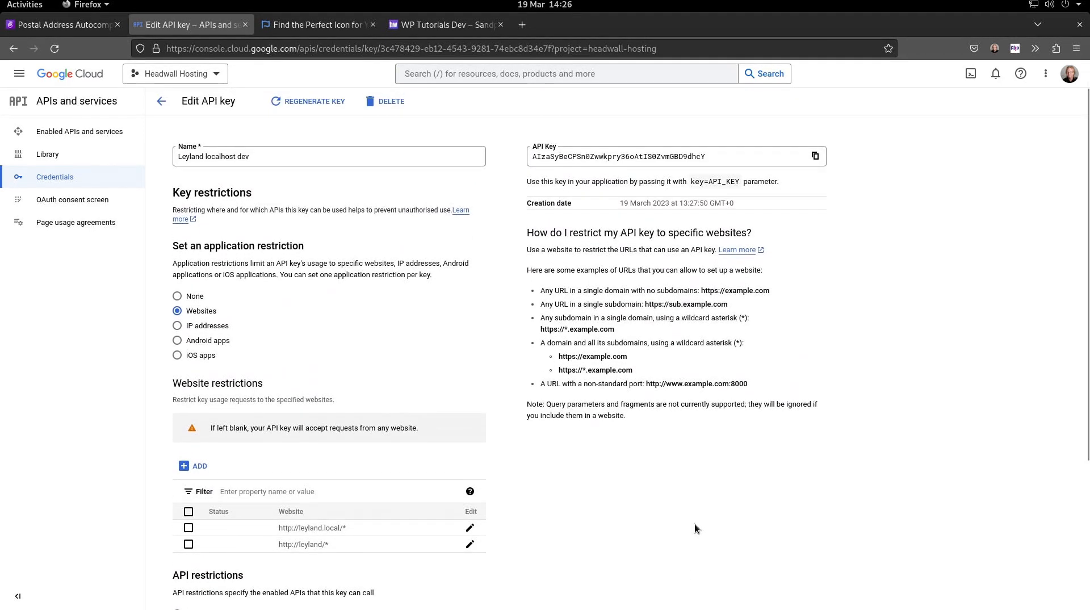
pyautogui.scroll(-3, 694, 523)
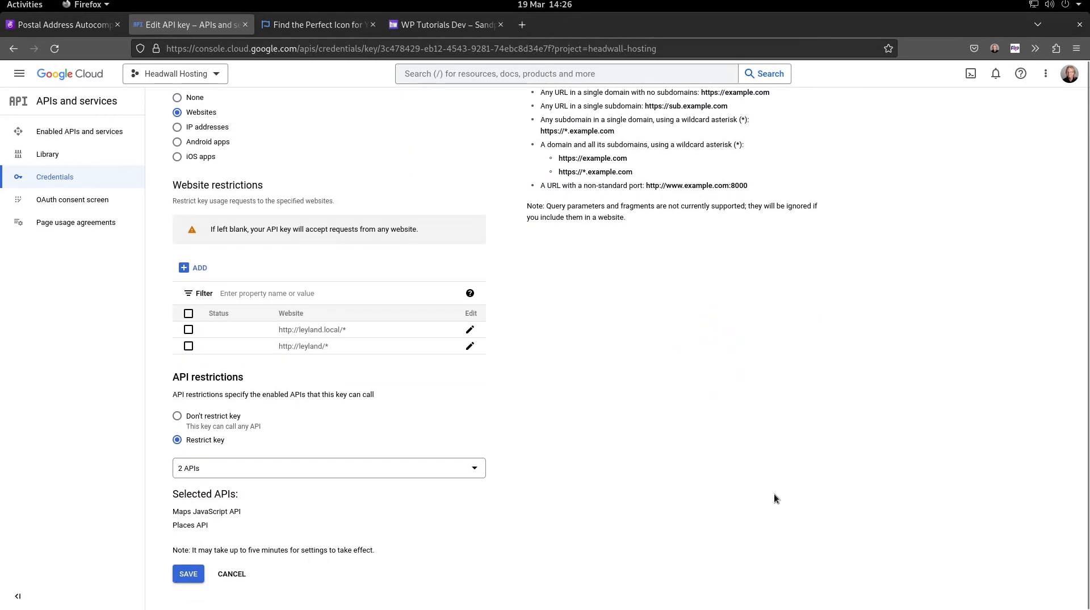
pyautogui.scroll(3, 774, 492)
pyautogui.click(816, 156)
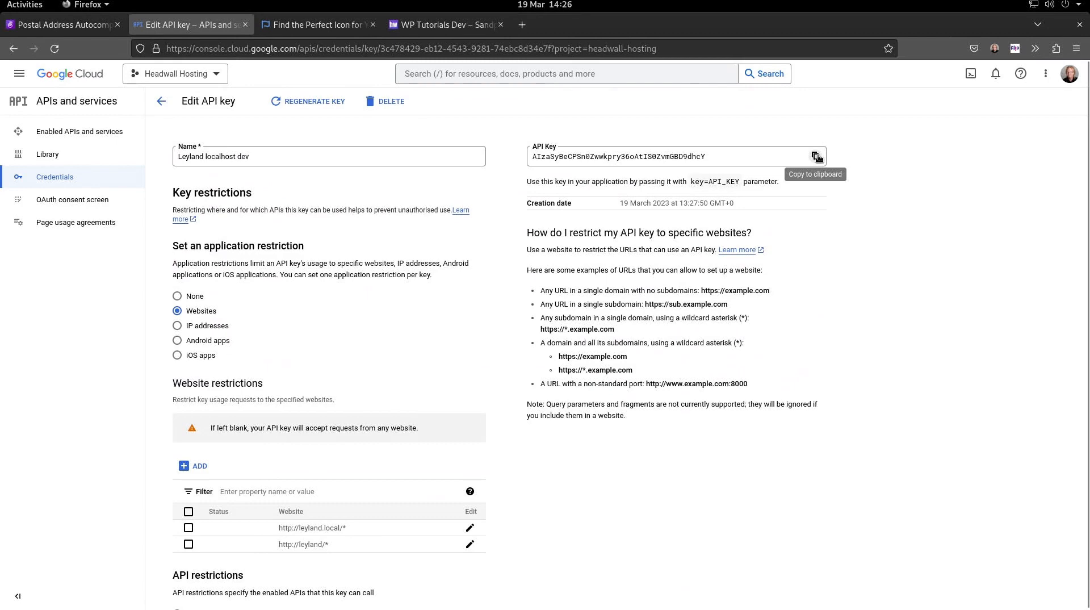
# On the WP Tutorials Dev site, add a blue, mens, extra large Hoodie from the shop to the basket.
pyautogui.click(443, 24)
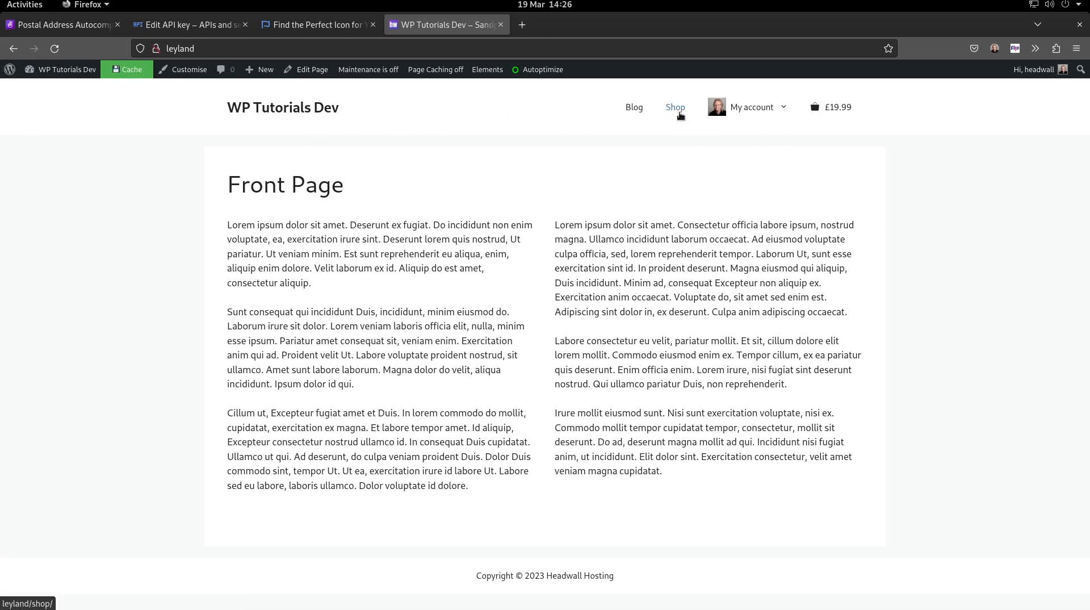
pyautogui.click(681, 115)
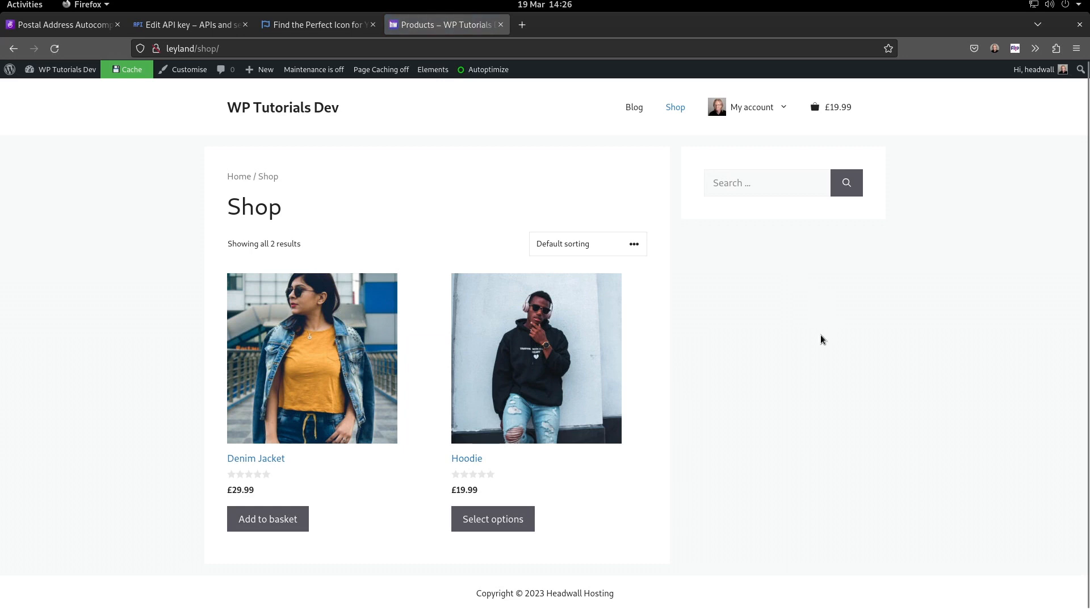
pyautogui.click(478, 365)
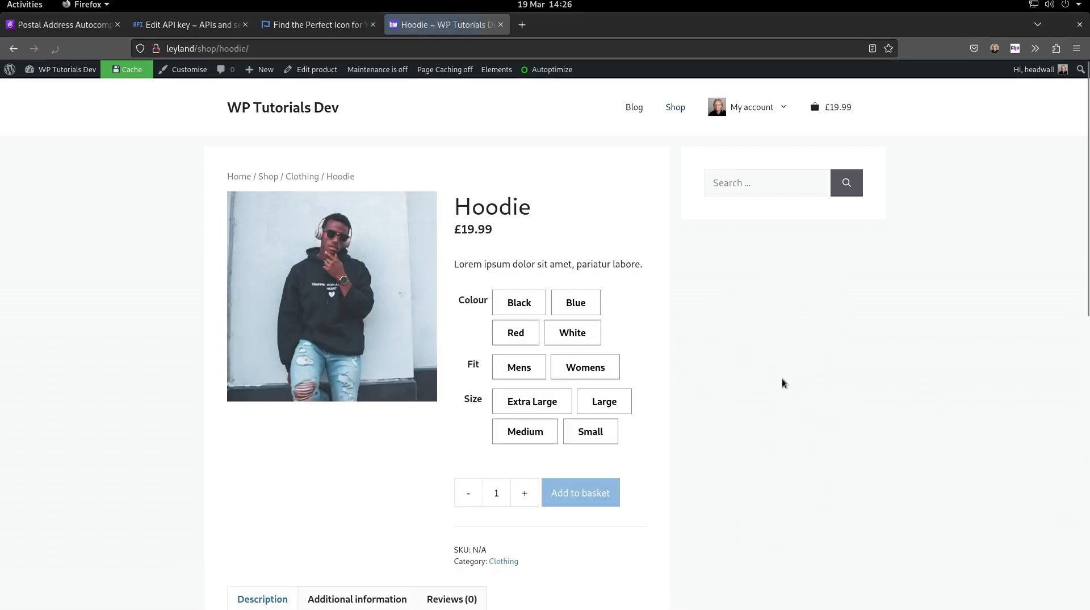
pyautogui.click(579, 304)
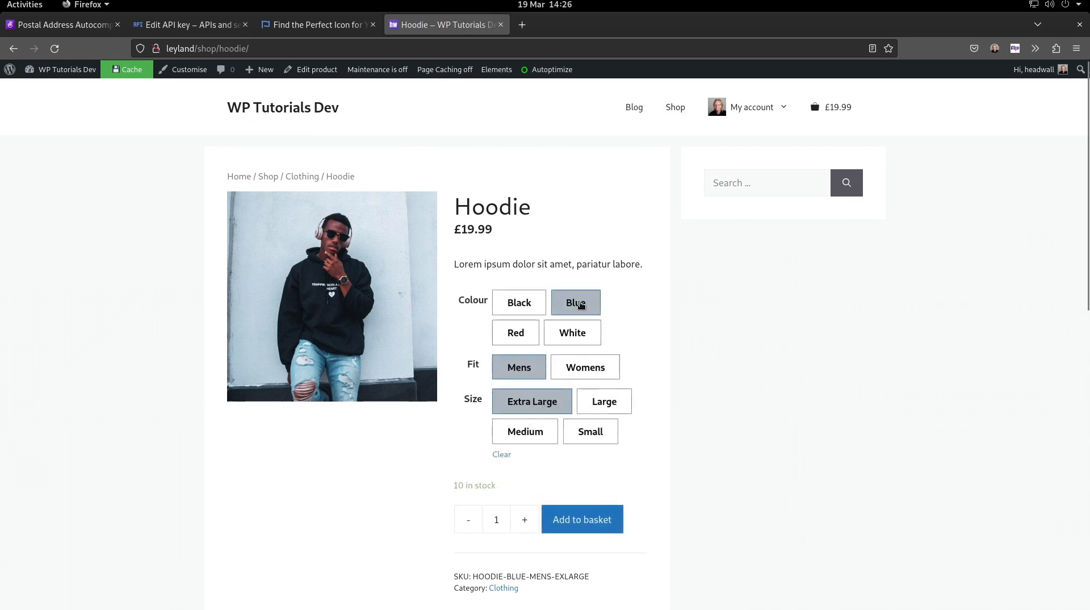
pyautogui.click(611, 527)
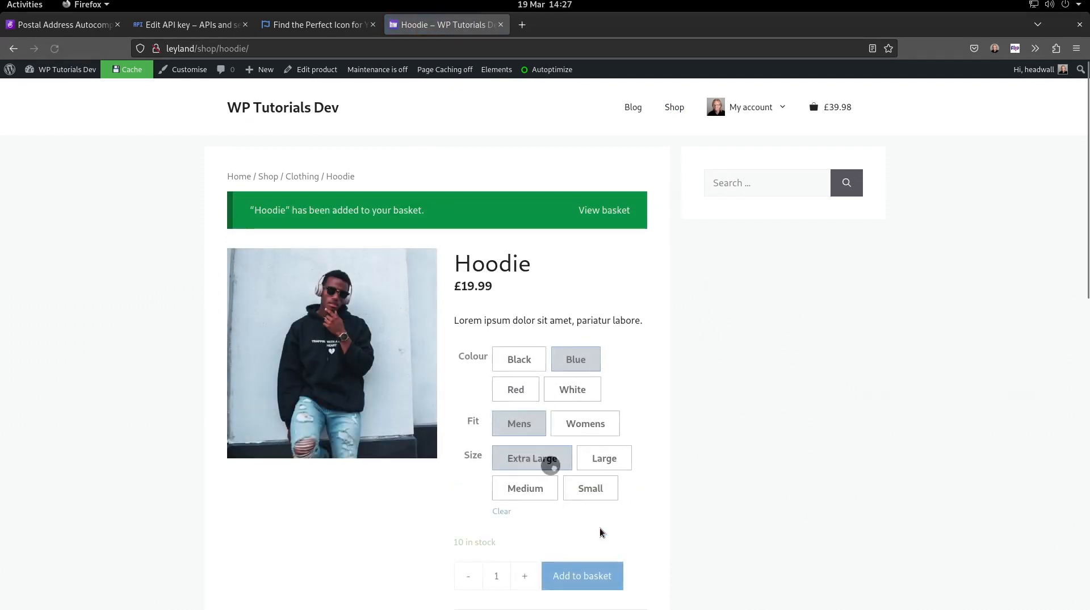
# Proceed from the basket to the checkout and examine the street address fields in the billing details.
pyautogui.click(611, 212)
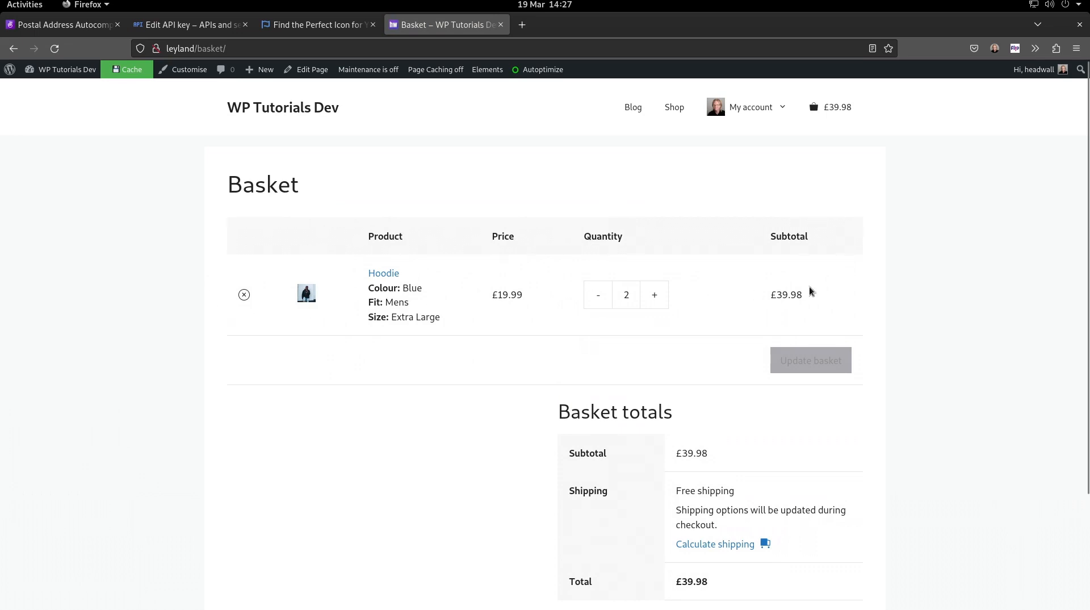
pyautogui.scroll(-3, 795, 432)
pyautogui.click(757, 498)
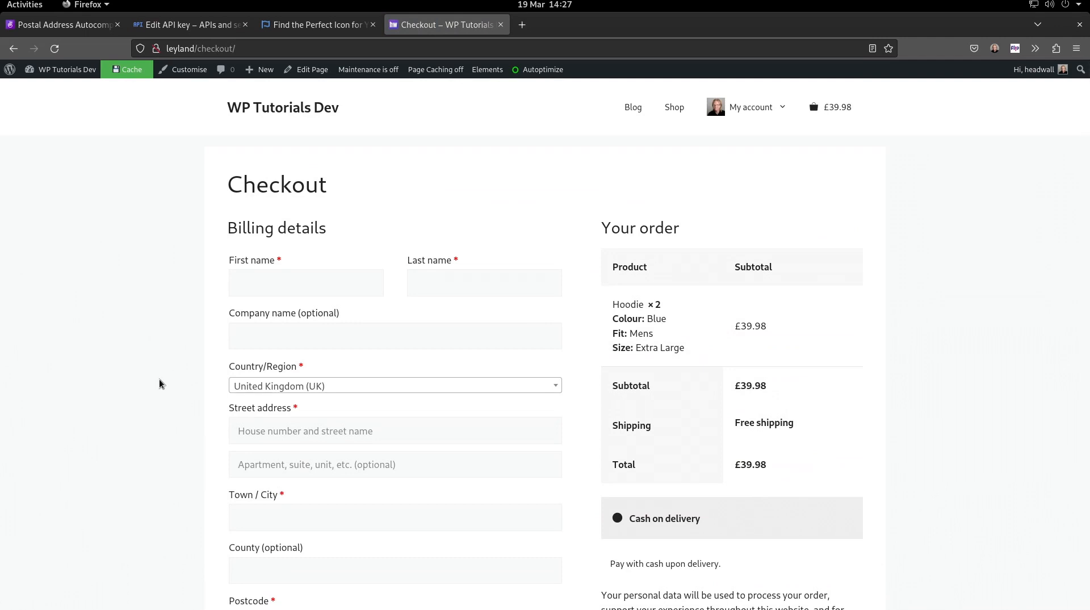
pyautogui.click(281, 432)
pyautogui.click(163, 475)
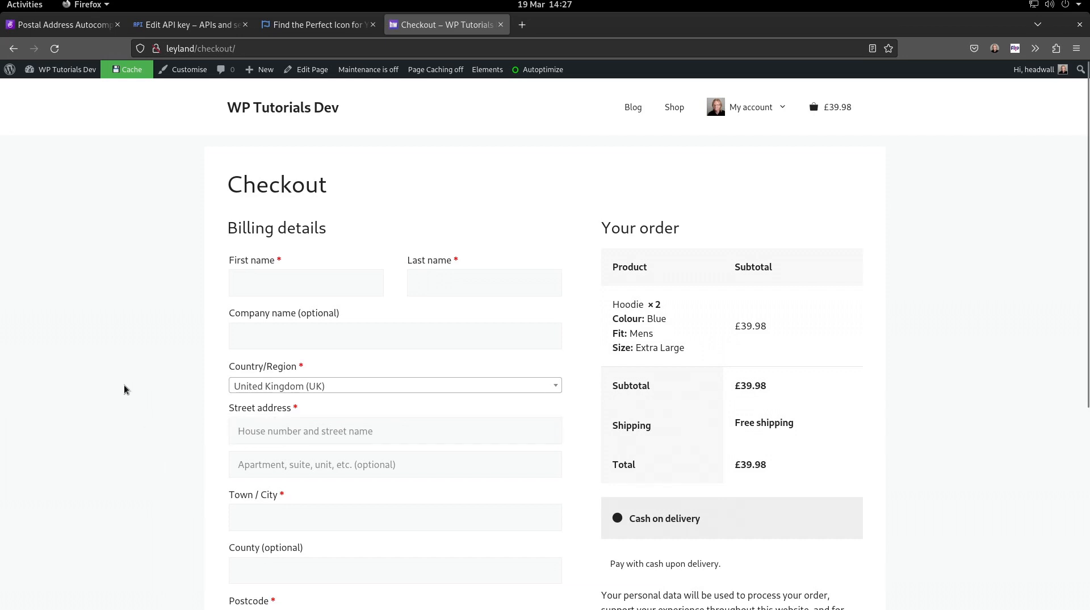
# In the WordPress admin, install the plugin from postal-address-autocomplete-1.0.2.zip and activate it.
pyautogui.click(65, 91)
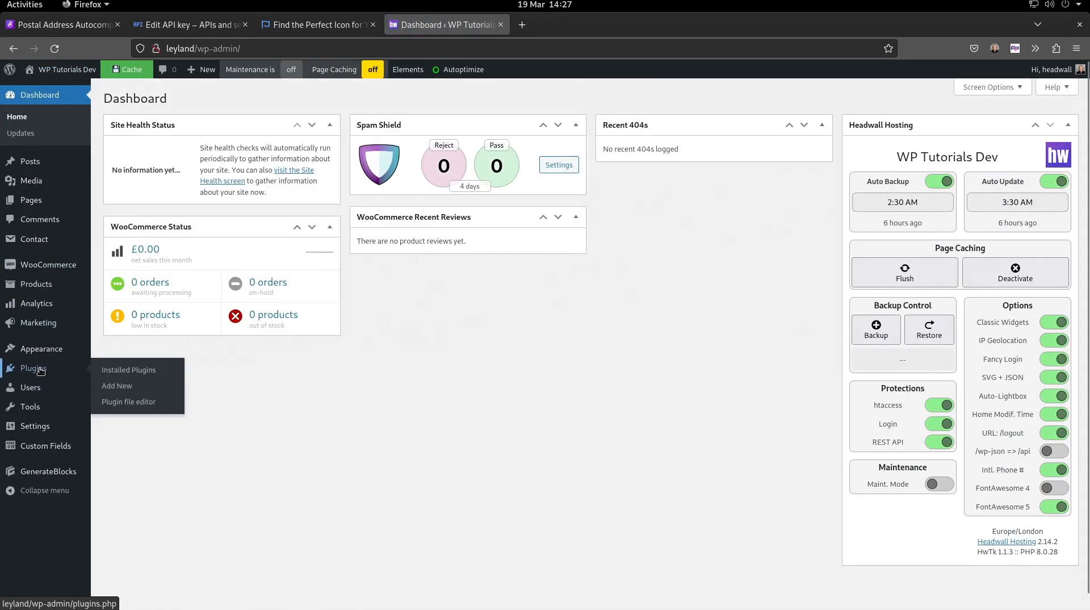
pyautogui.click(41, 371)
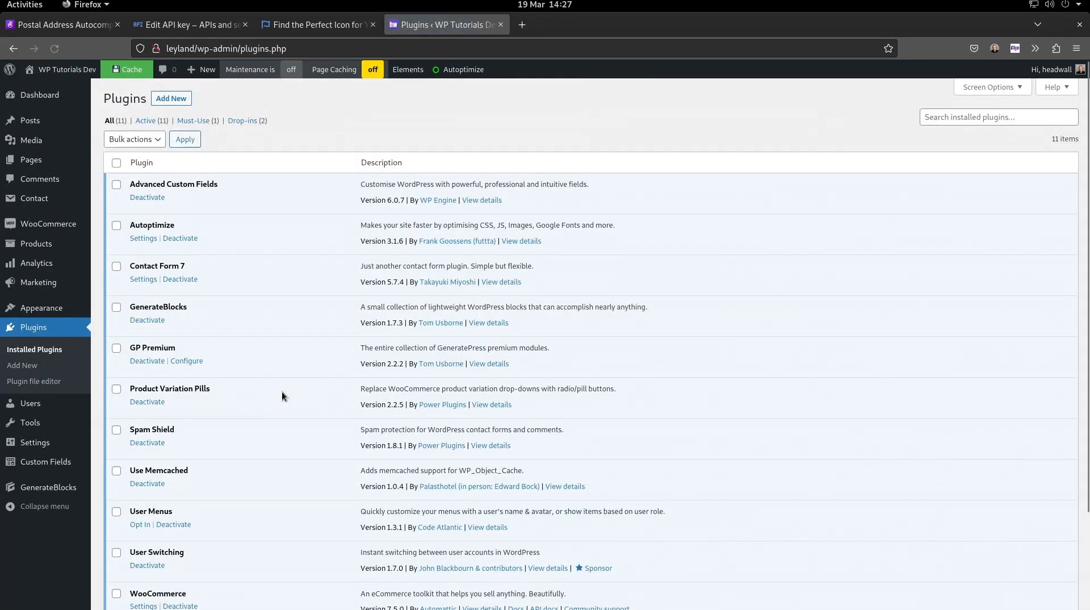
pyautogui.click(165, 99)
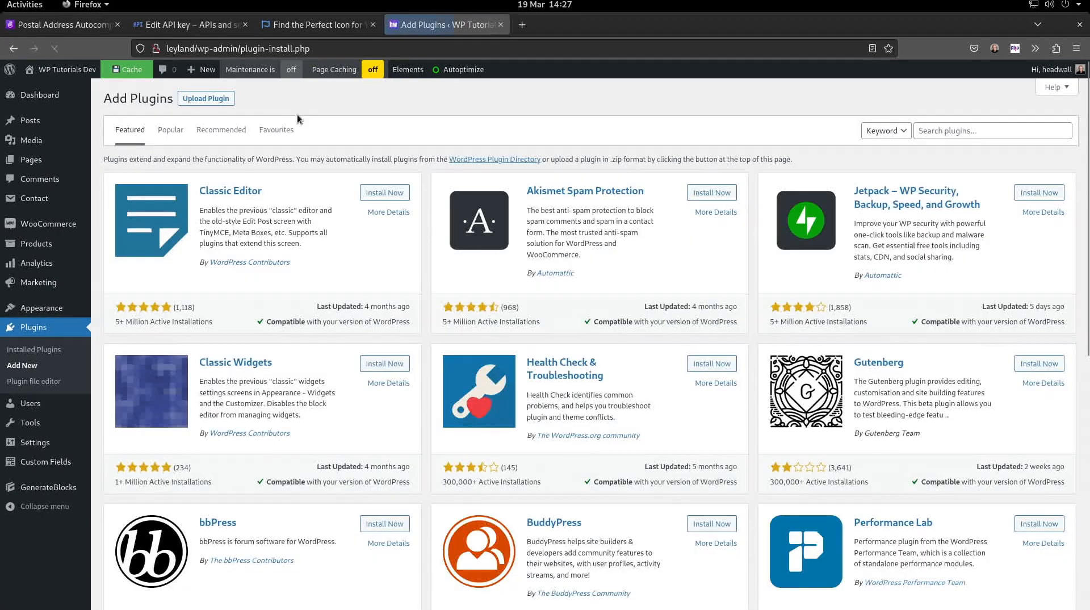
pyautogui.click(195, 99)
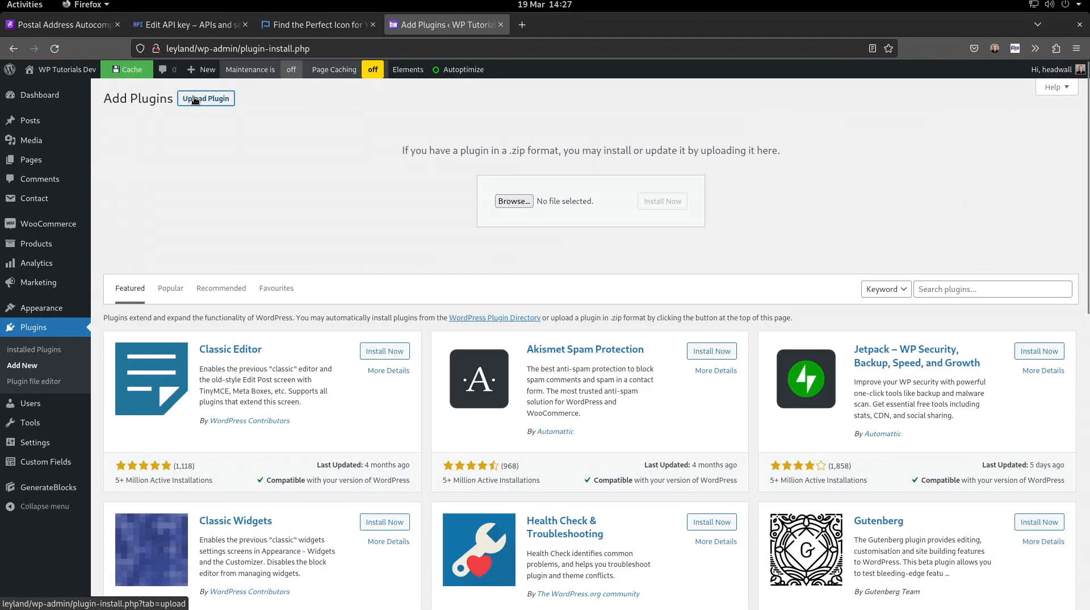
pyautogui.click(504, 203)
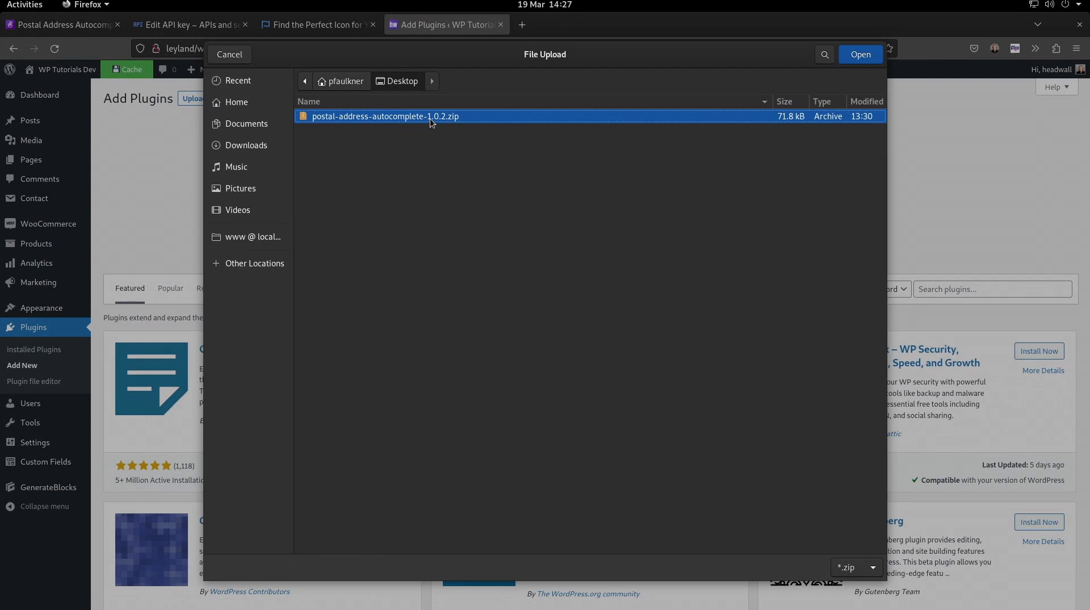
pyautogui.click(854, 57)
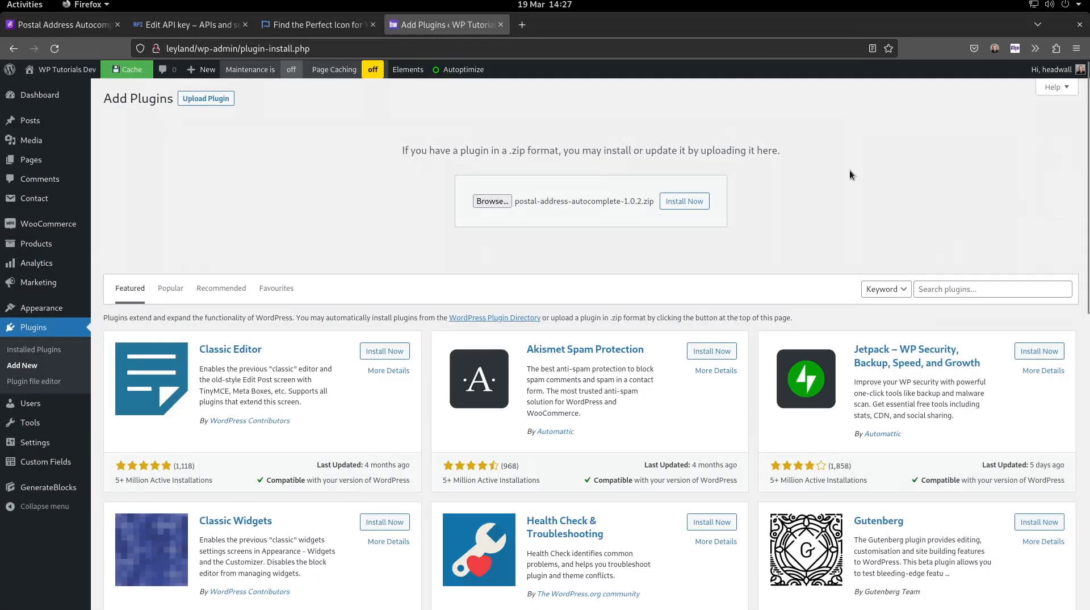
pyautogui.click(693, 202)
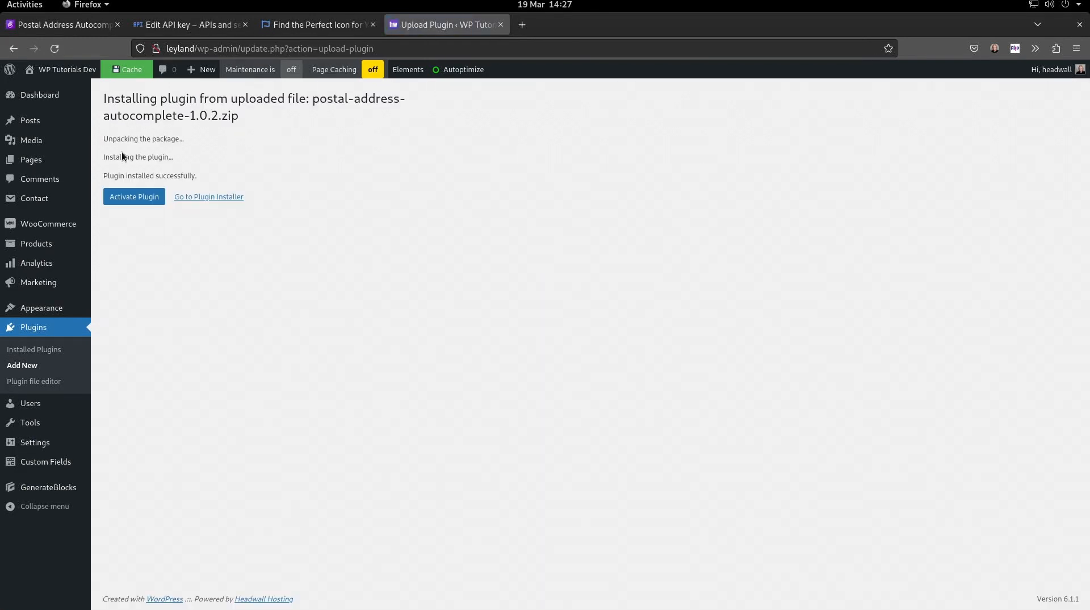
pyautogui.click(134, 197)
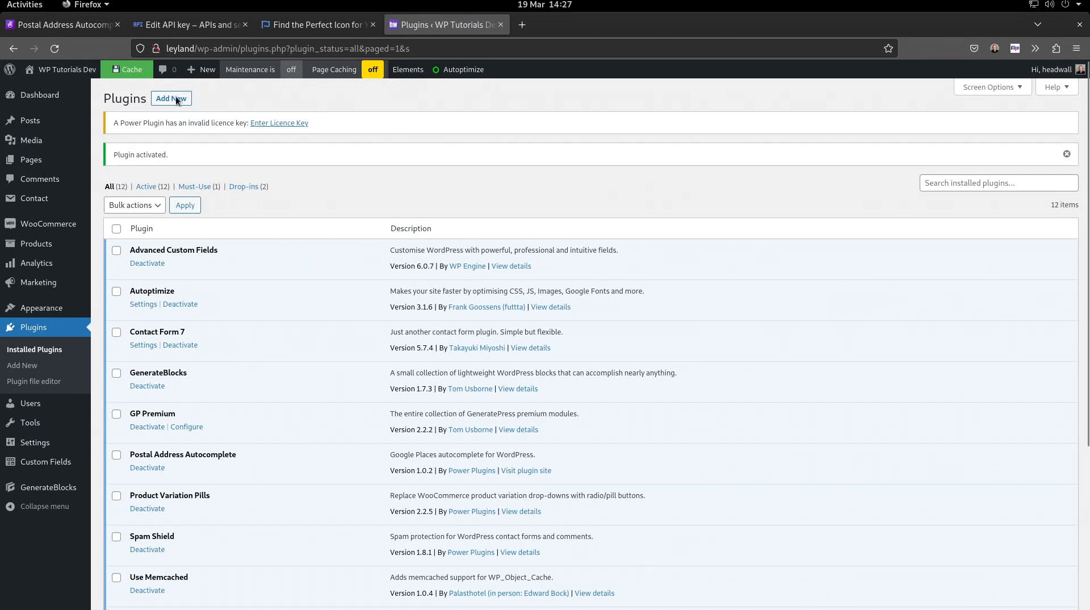
# Read the licence key notice on the plugins page and open the Address Autocomplete settings.
pyautogui.moveTo(114, 124); pyautogui.dragTo(342, 125)
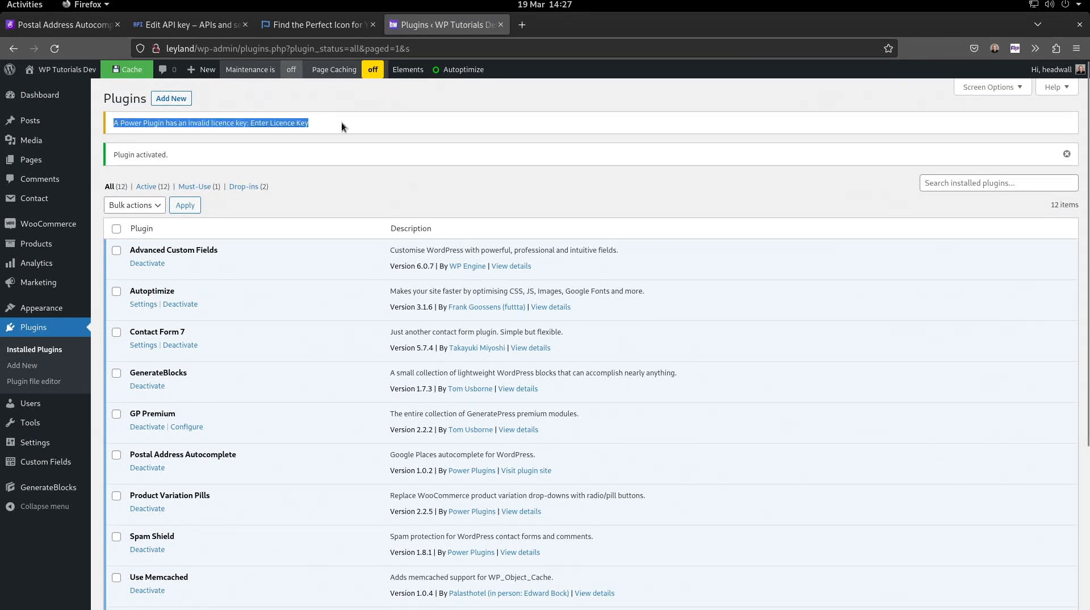
pyautogui.click(350, 132)
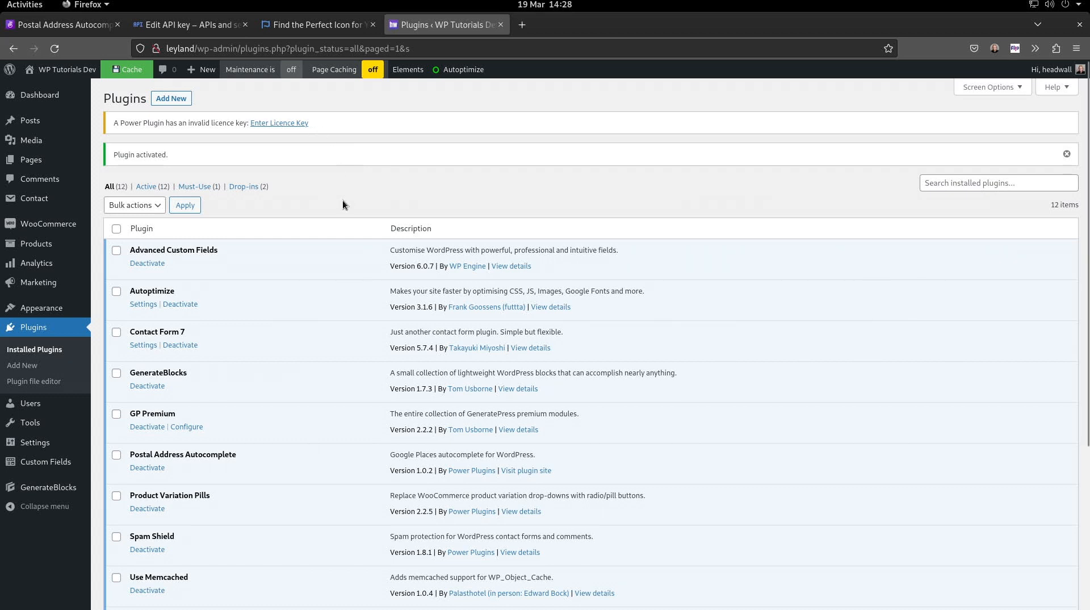
pyautogui.moveTo(40, 448)
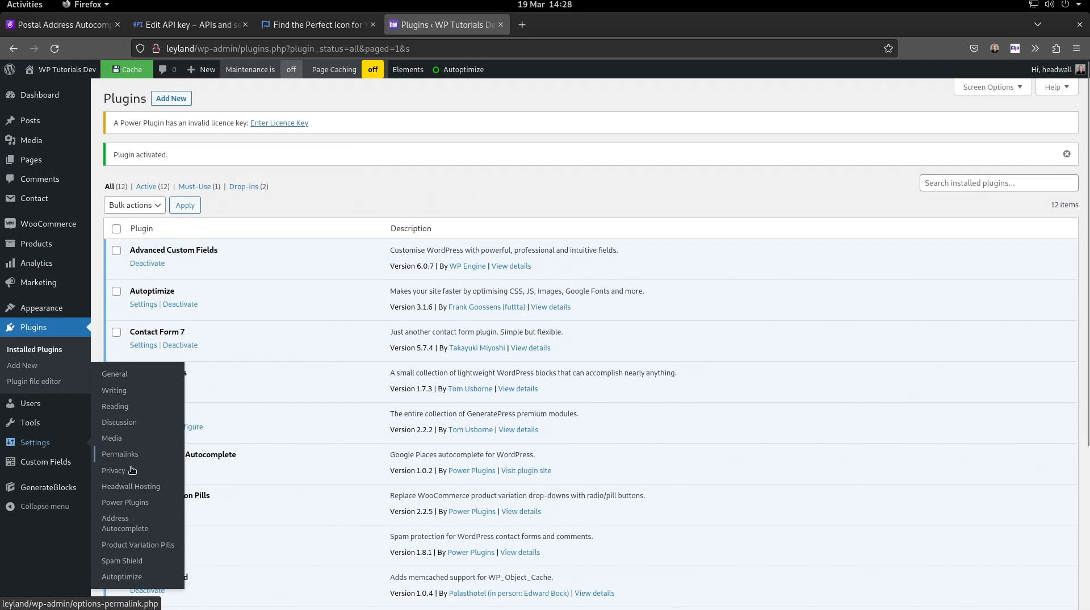
pyautogui.click(150, 525)
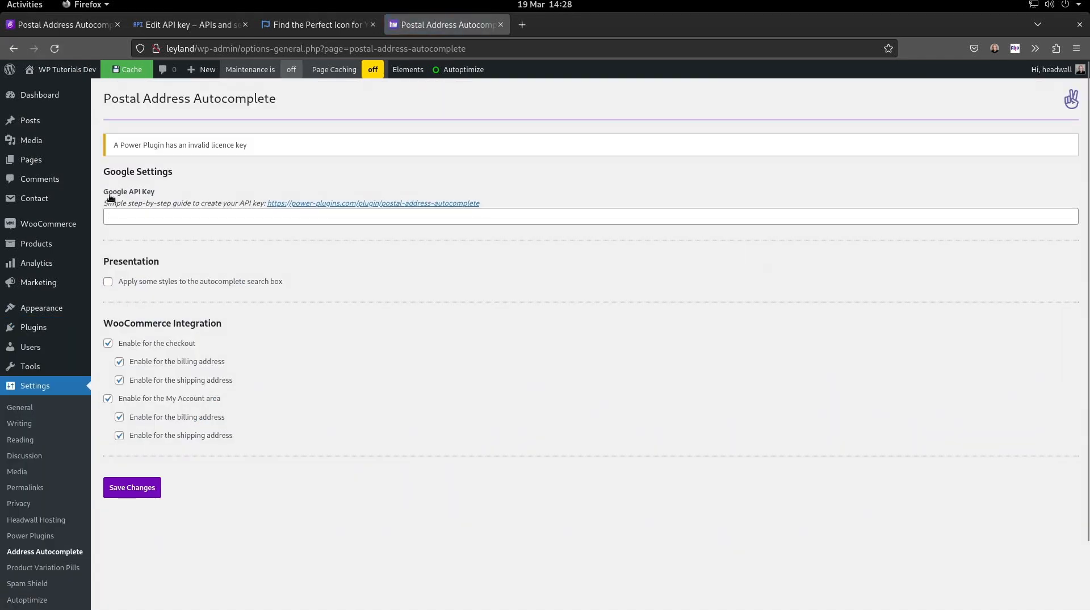
# Copy the API key from the Google Cloud console into the plugin's Google API Key setting and save the changes.
pyautogui.click(193, 24)
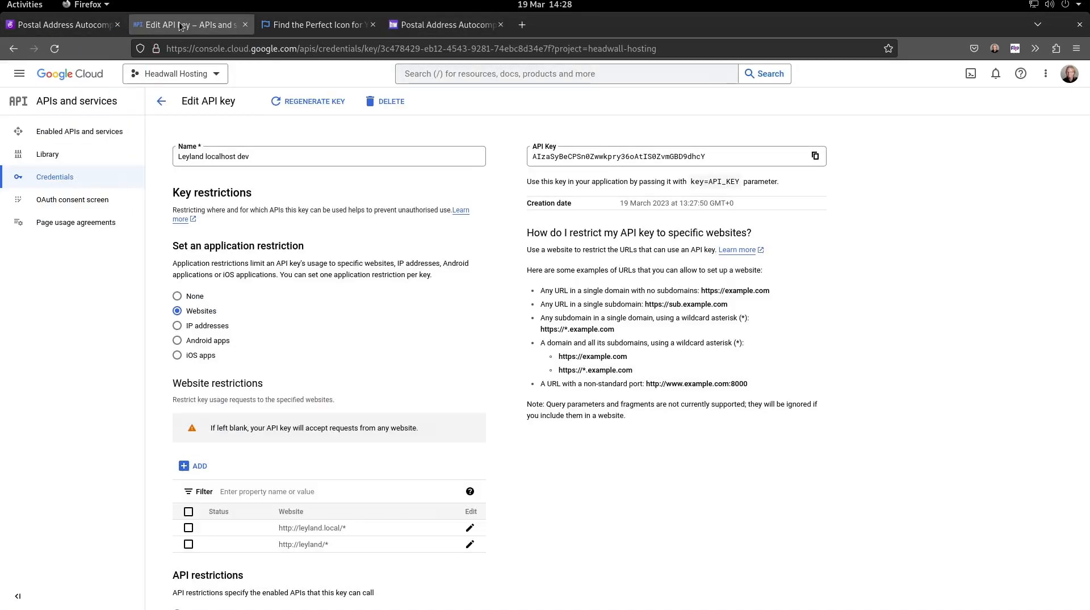
pyautogui.click(816, 155)
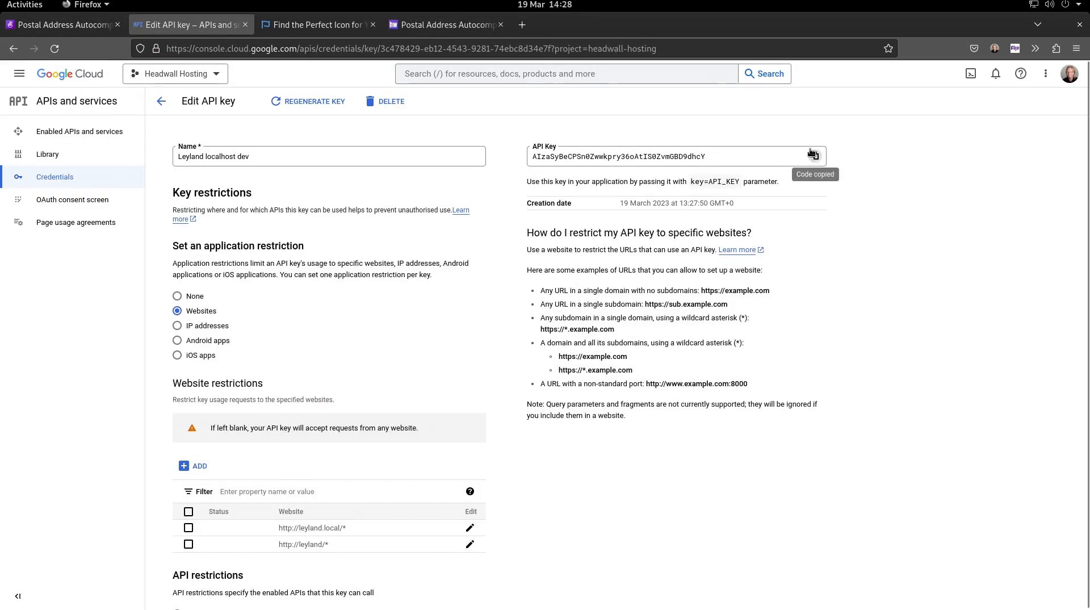
pyautogui.click(446, 25)
pyautogui.click(199, 215)
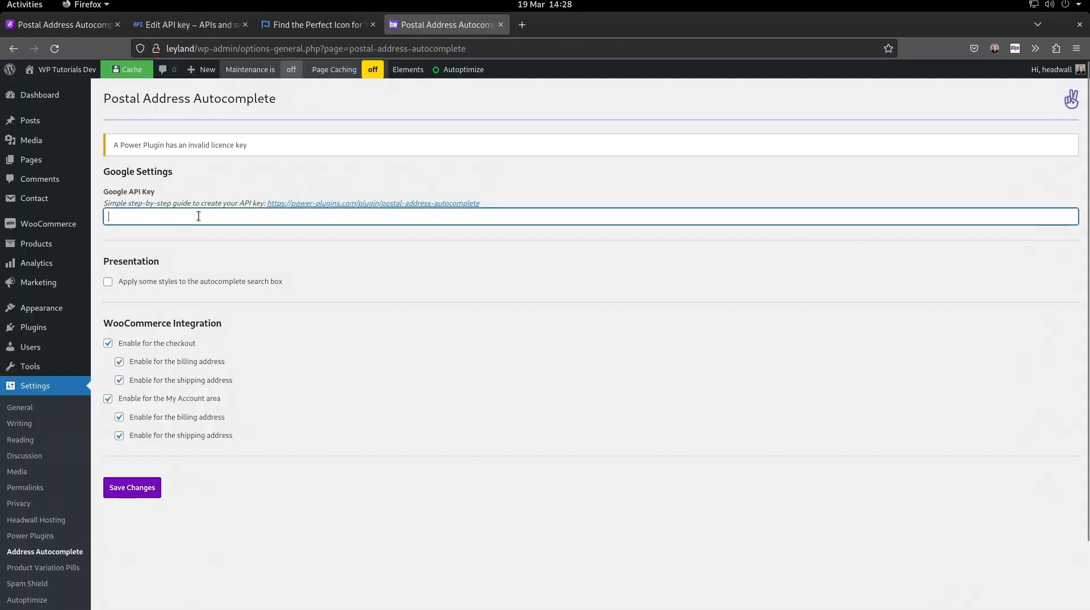
pyautogui.rightClick(199, 216)
pyautogui.click(237, 282)
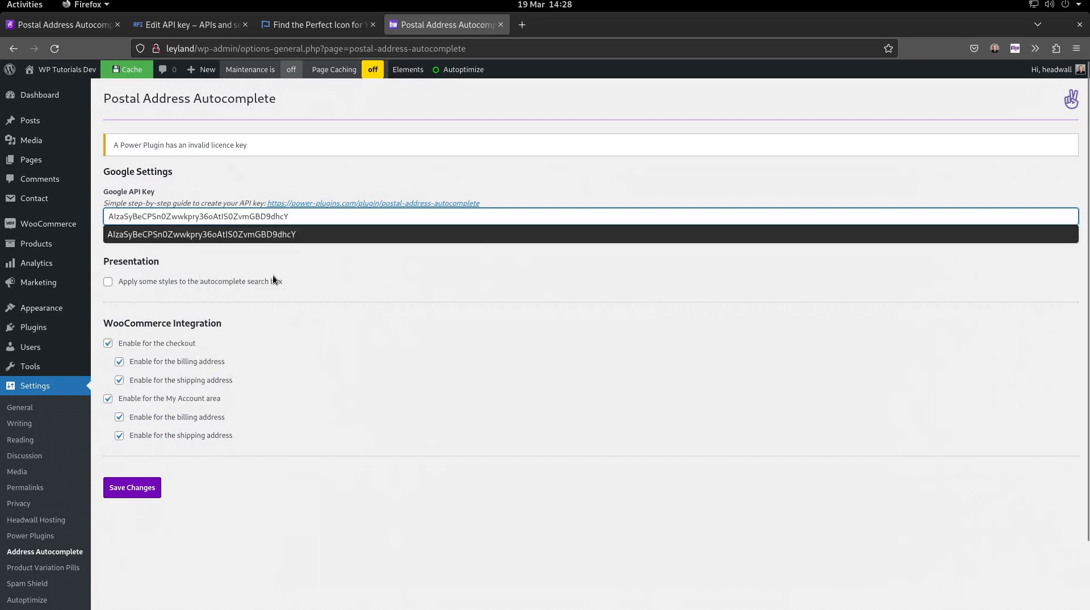
pyautogui.click(287, 494)
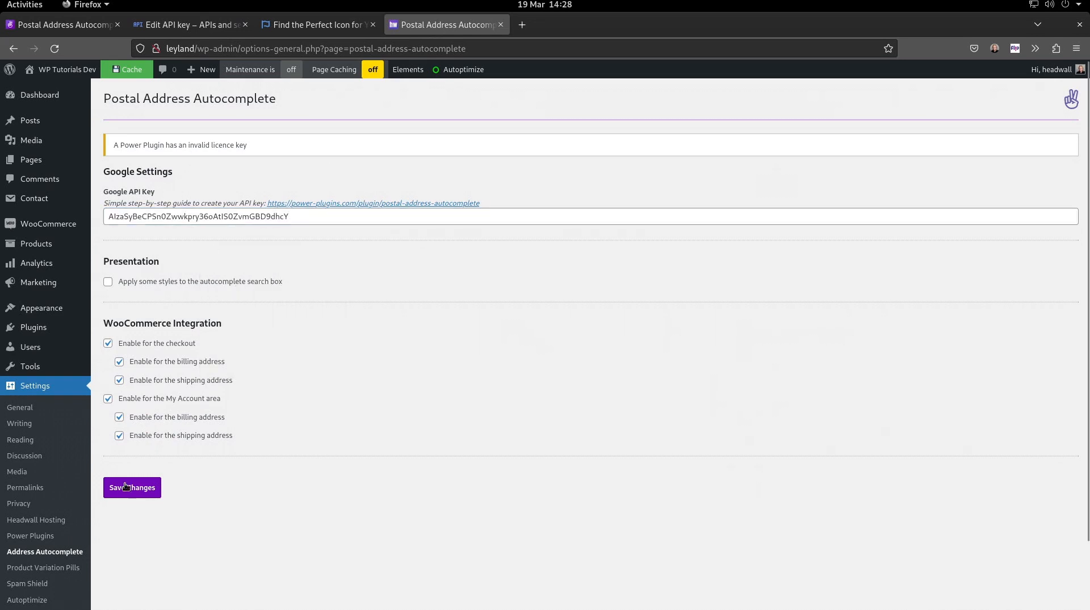
pyautogui.click(125, 494)
# Open the storefront in a new browser tab and proceed from the basket to the checkout.
pyautogui.rightClick(66, 70)
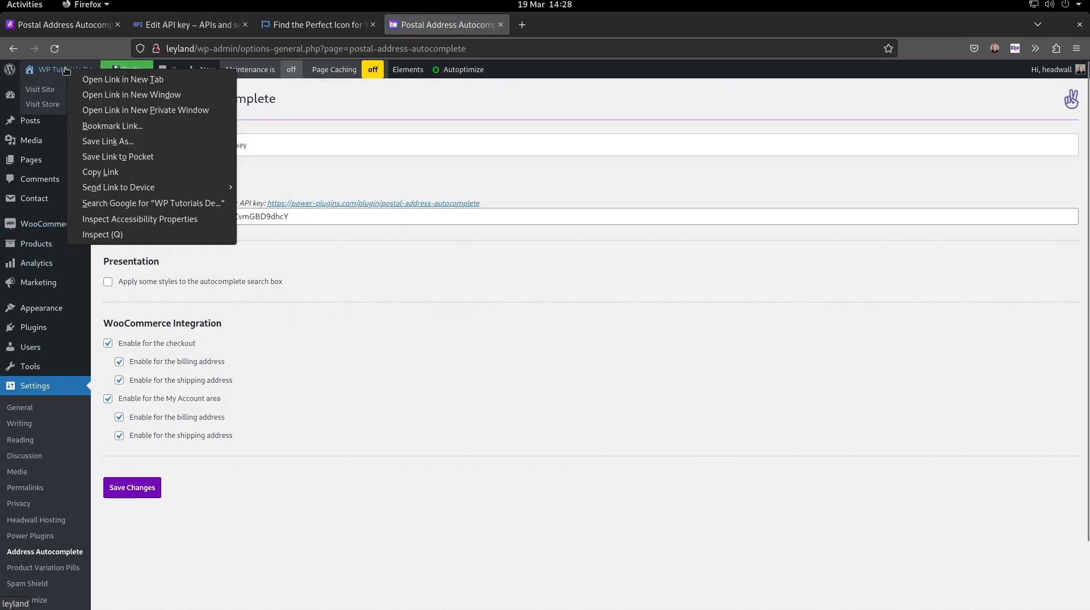
pyautogui.click(118, 79)
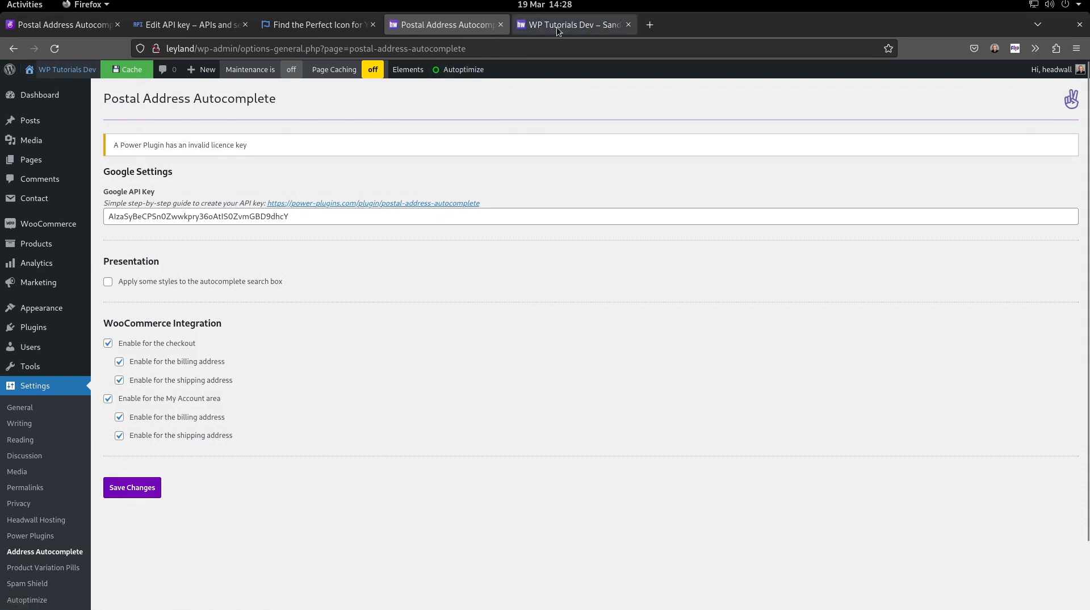
pyautogui.click(559, 28)
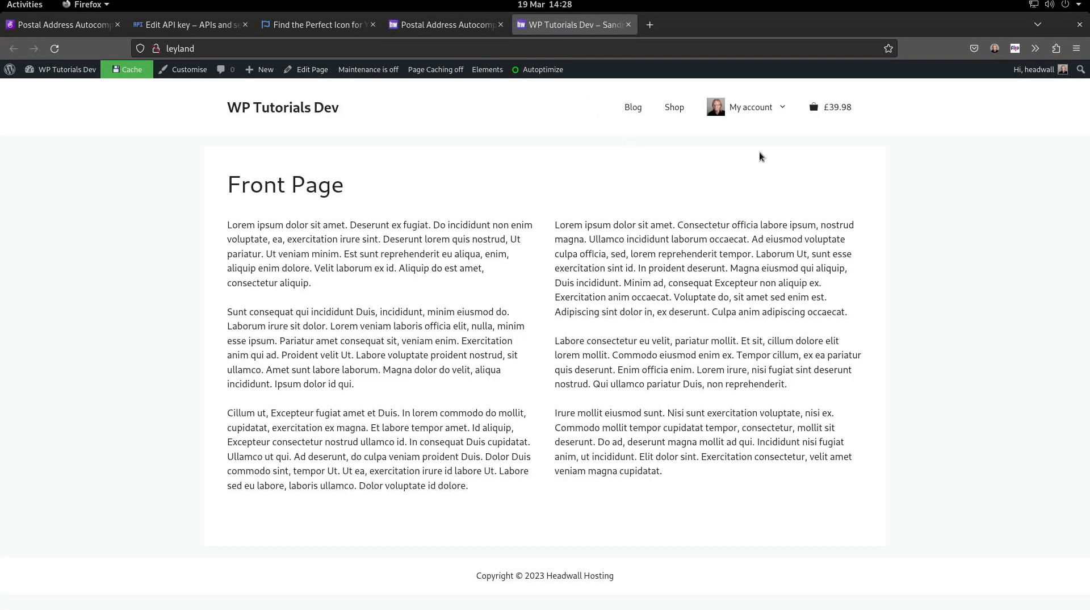
pyautogui.moveTo(820, 107)
pyautogui.click(735, 280)
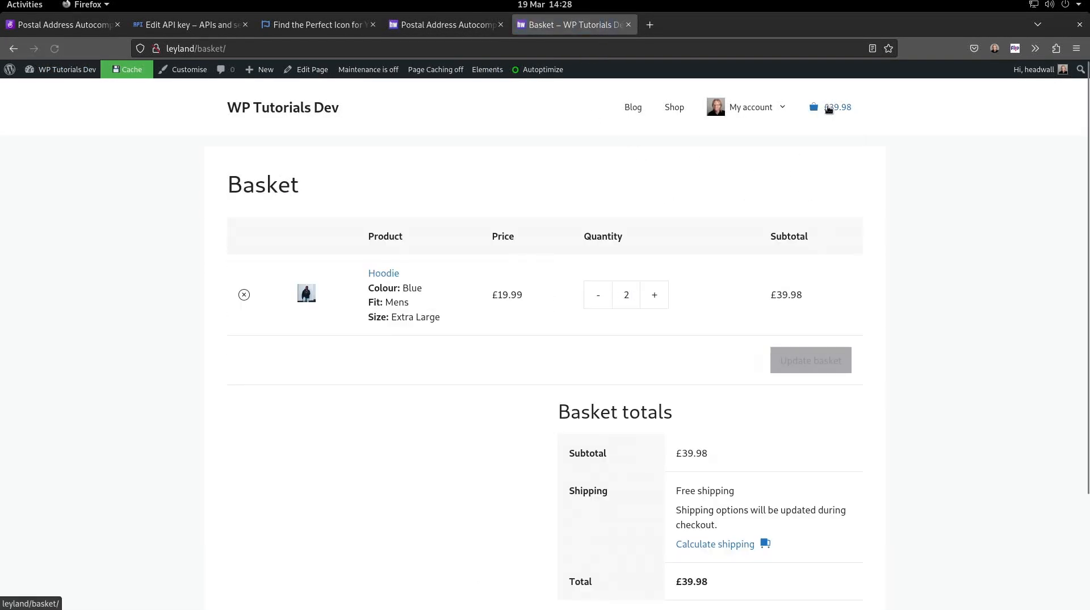
pyautogui.scroll(-3, 677, 362)
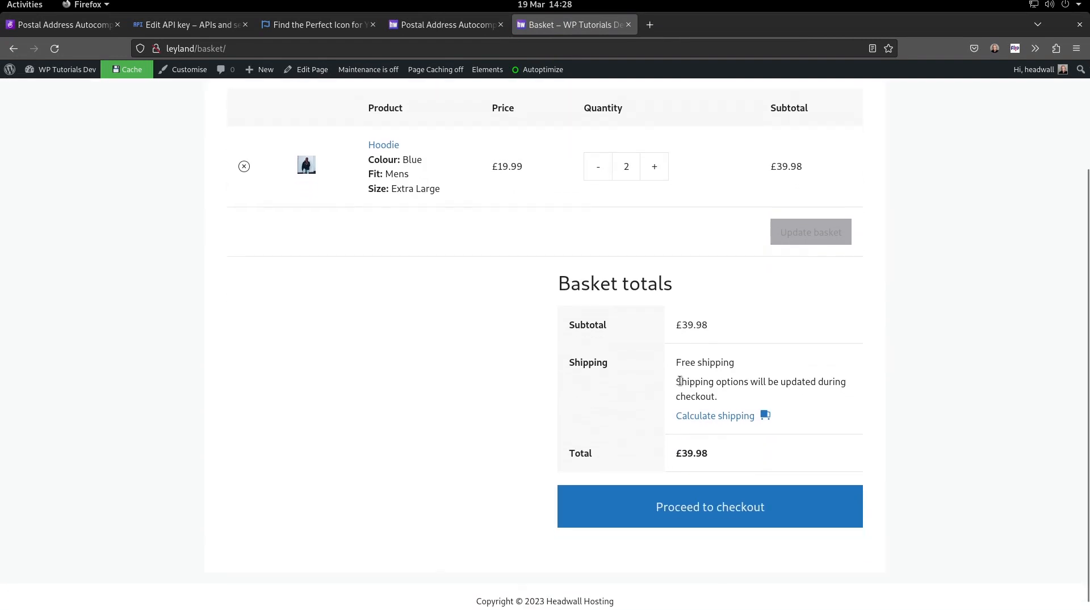
pyautogui.click(723, 502)
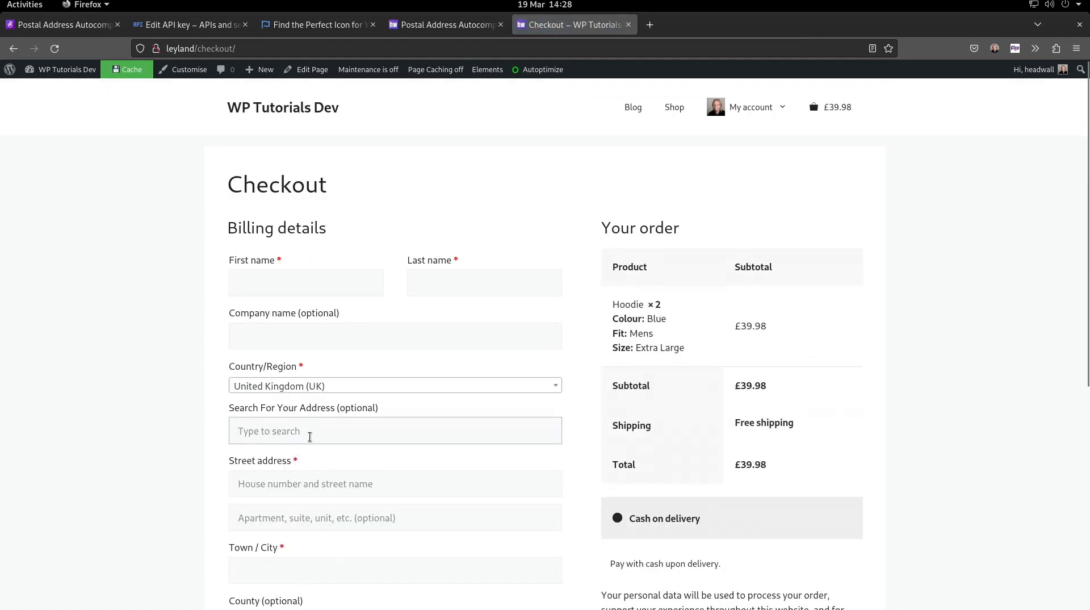
# Search for the billing address with 123 under United Kingdom and again under Germany, choosing the first suggestion each time.
pyautogui.write('123')
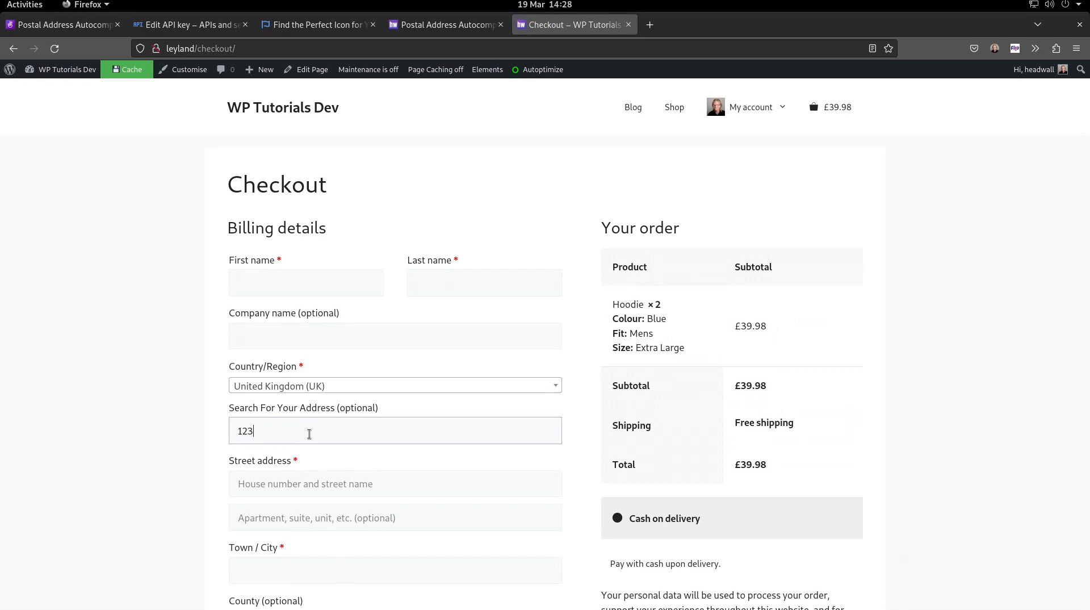
pyautogui.click(330, 455)
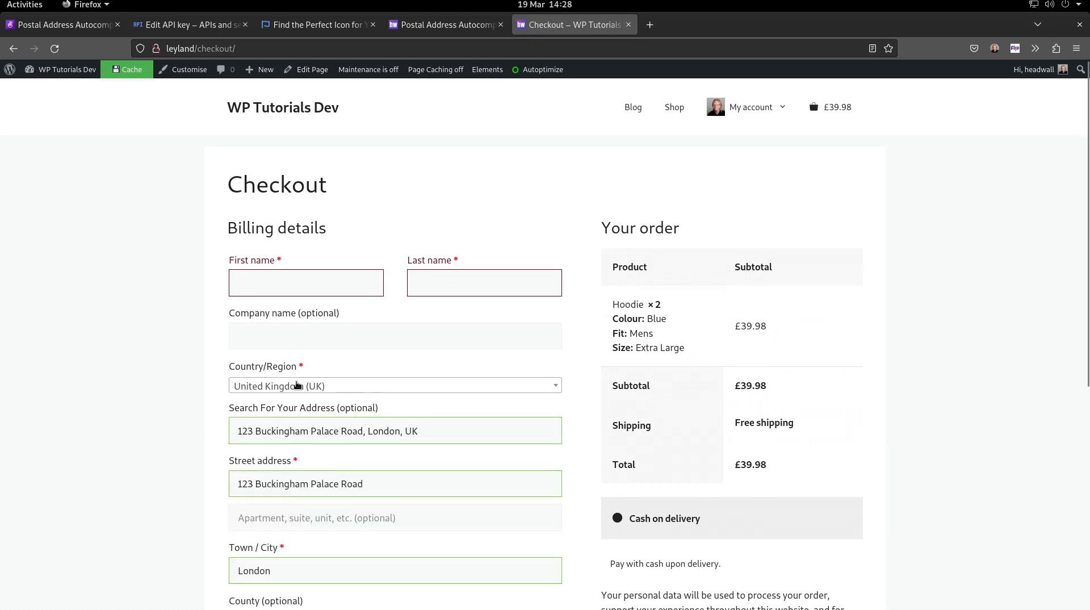
pyautogui.click(301, 386)
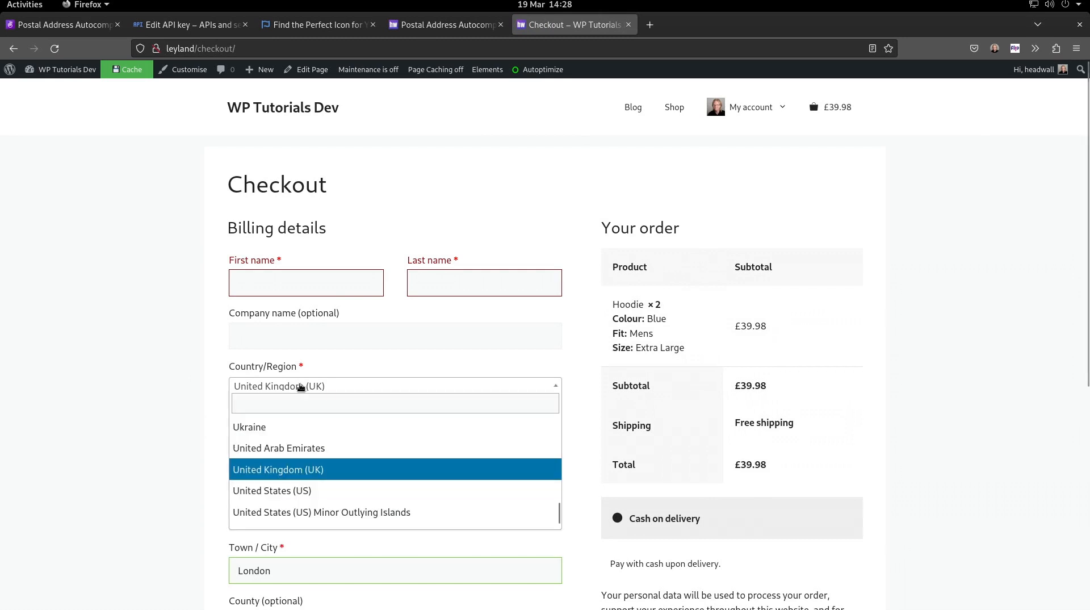
pyautogui.write('rm')
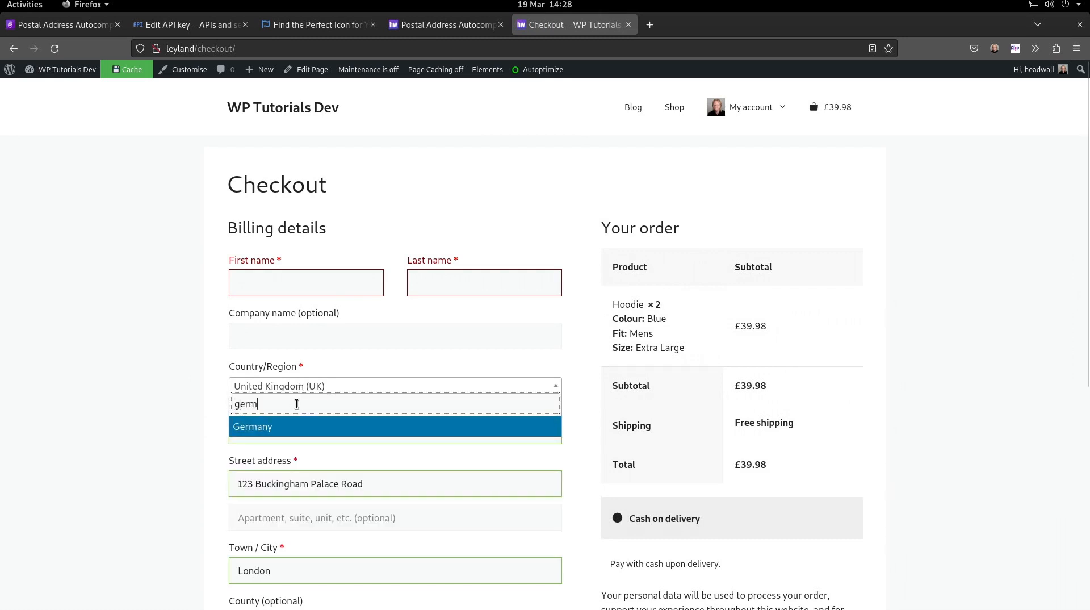
pyautogui.click(281, 432)
pyautogui.tripleClick(311, 433)
pyautogui.write('123')
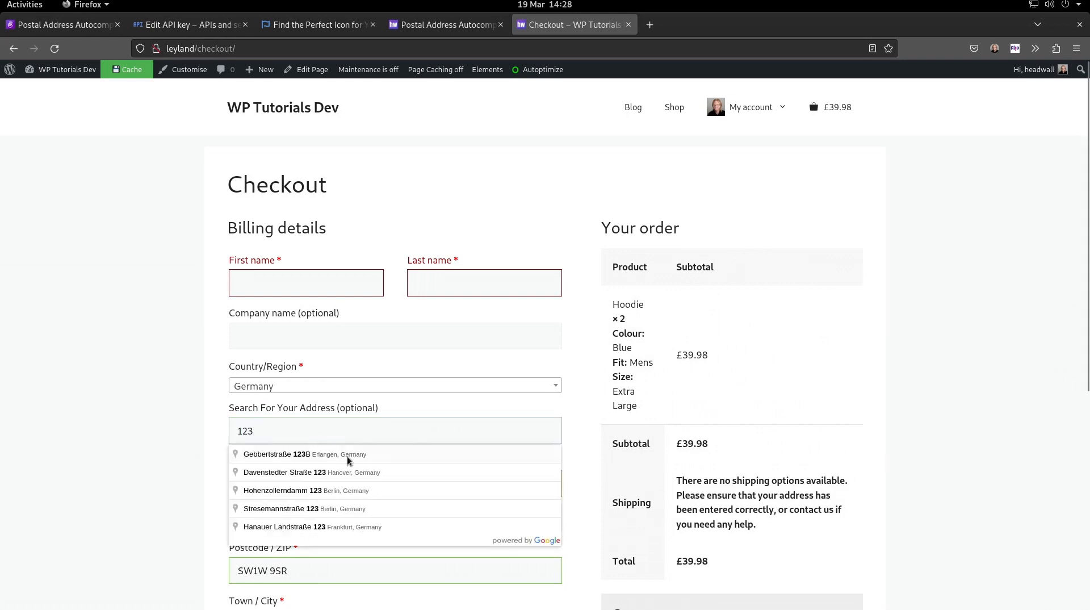
pyautogui.click(348, 455)
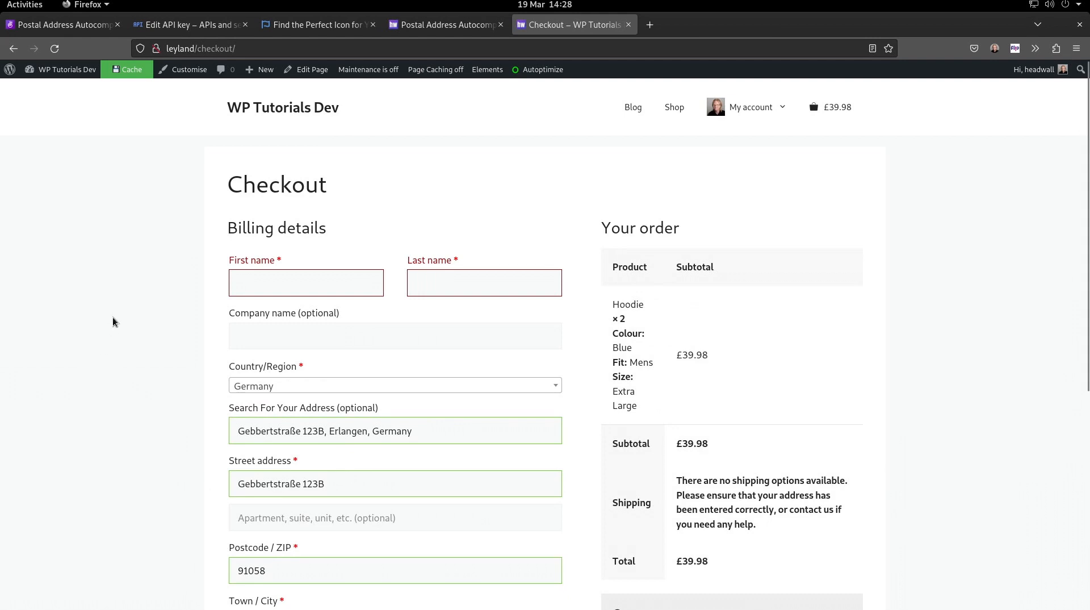
# In the plugin settings, enable styles for the autocomplete search box and set the background colour to light green #cbe5c3.
pyautogui.click(449, 26)
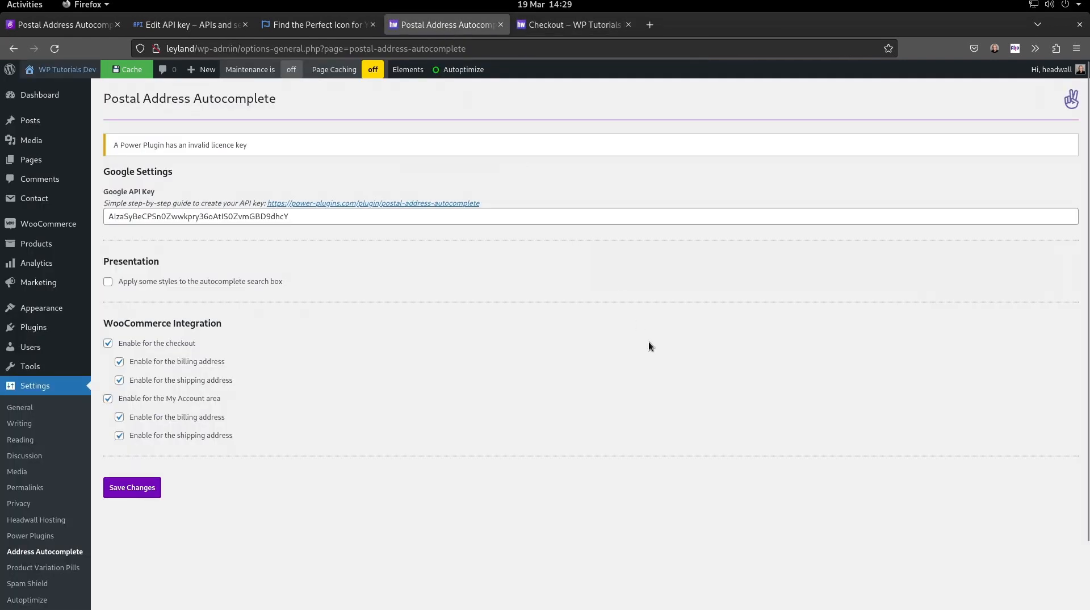
pyautogui.click(199, 282)
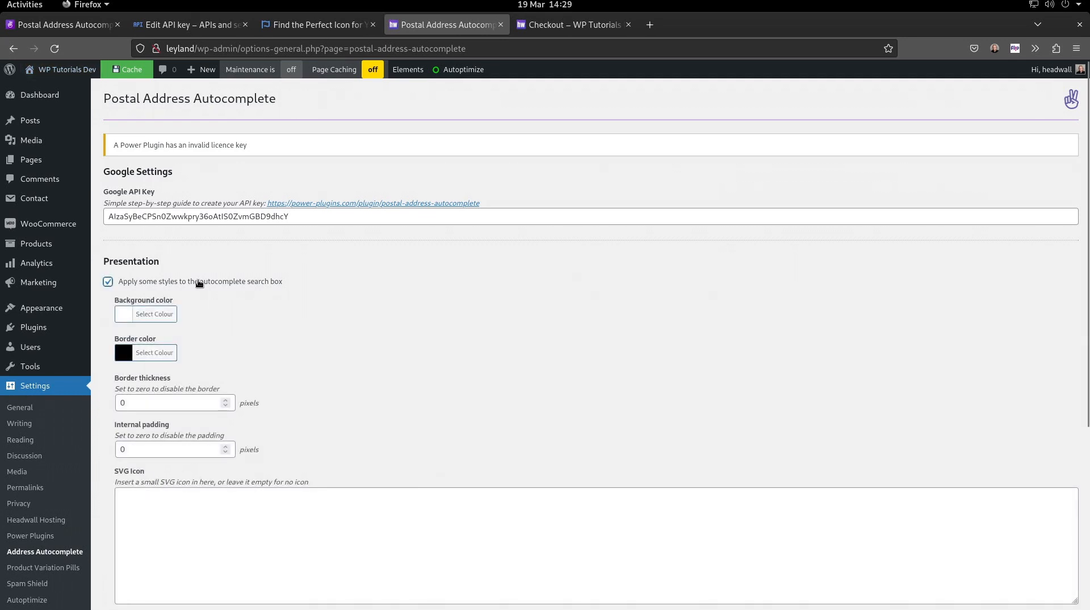
pyautogui.click(159, 314)
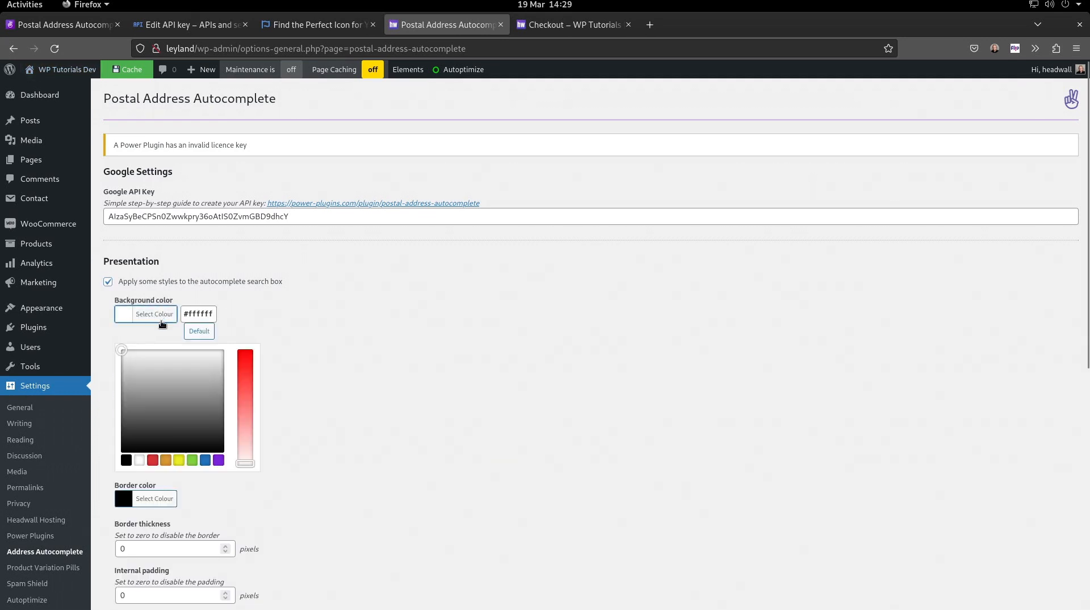
pyautogui.click(192, 460)
pyautogui.moveTo(253, 386); pyautogui.dragTo(251, 446)
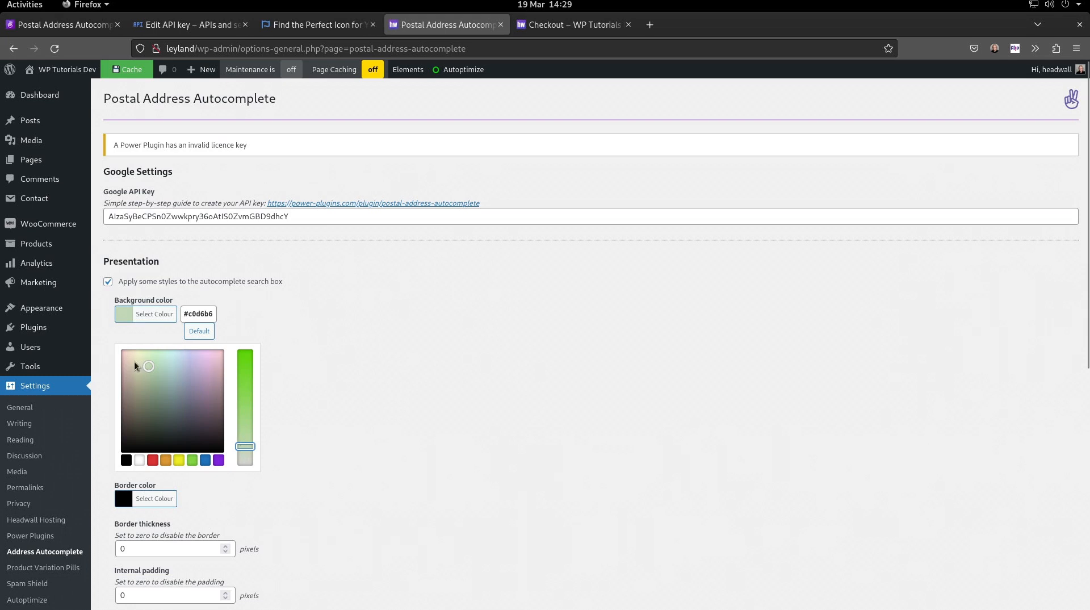
pyautogui.moveTo(148, 364); pyautogui.dragTo(150, 359)
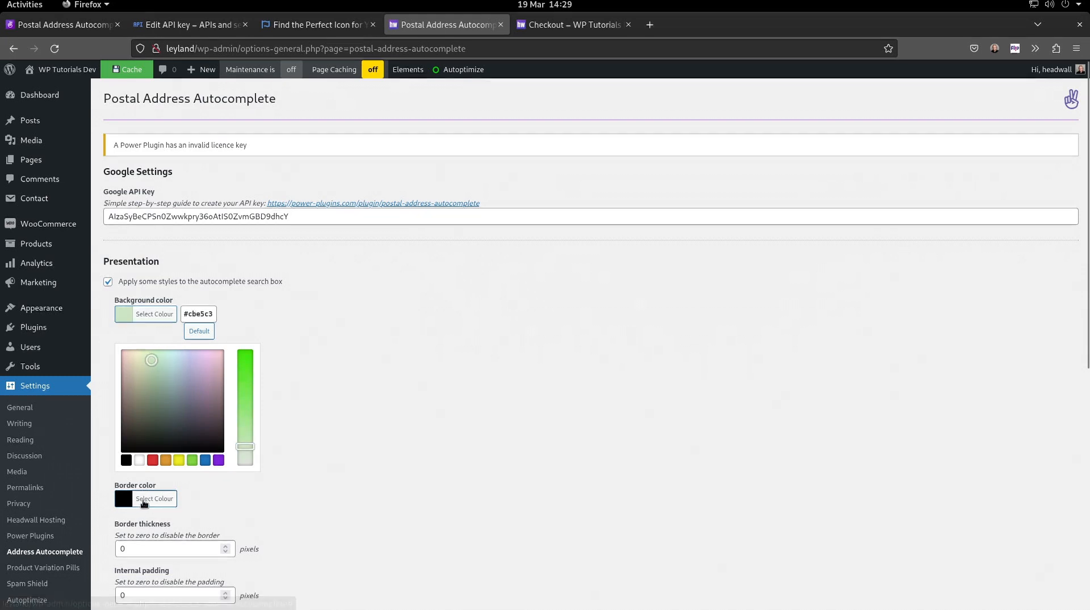
# Set the search box's border thickness to 3 pixels and internal padding to 10 pixels, and save the changes.
pyautogui.click(164, 549)
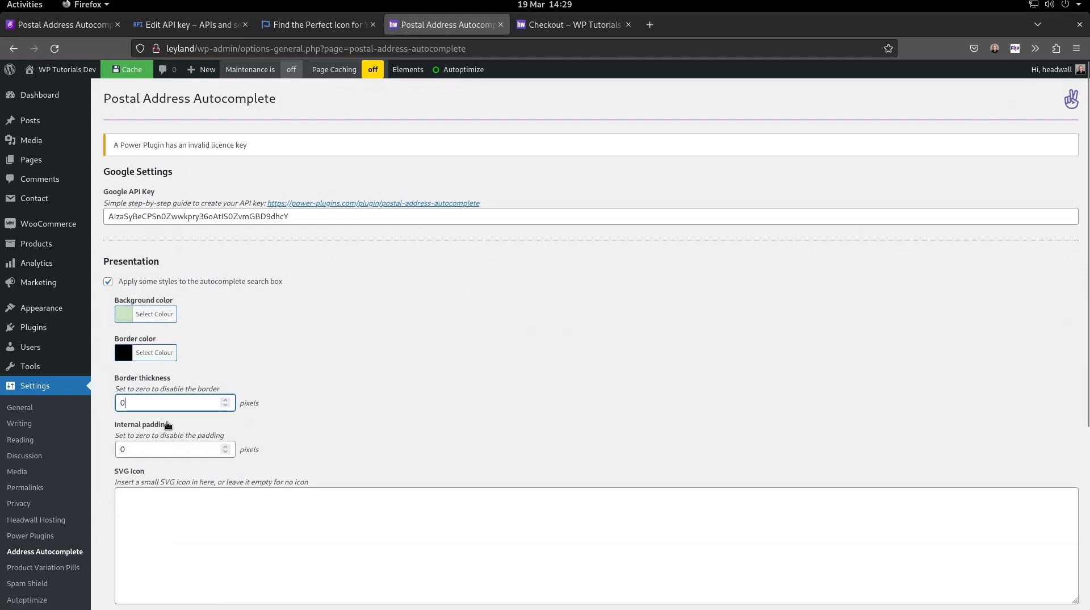
pyautogui.write('3')
pyautogui.doubleClick(150, 453)
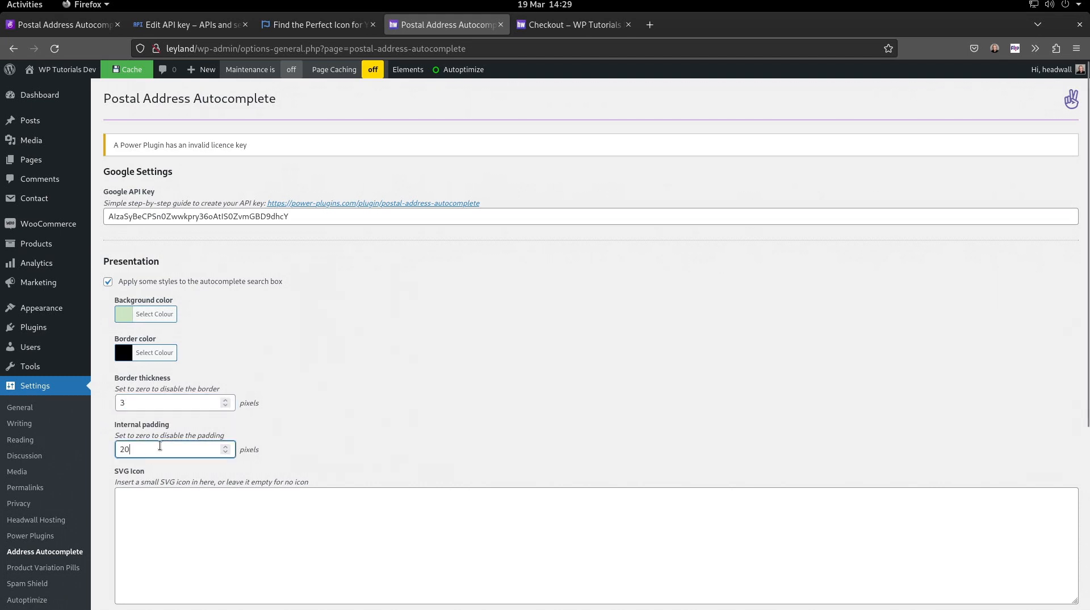
pyautogui.write('20')
pyautogui.scroll(-5, 339, 371)
pyautogui.doubleClick(191, 188)
pyautogui.write('10')
pyautogui.click(127, 557)
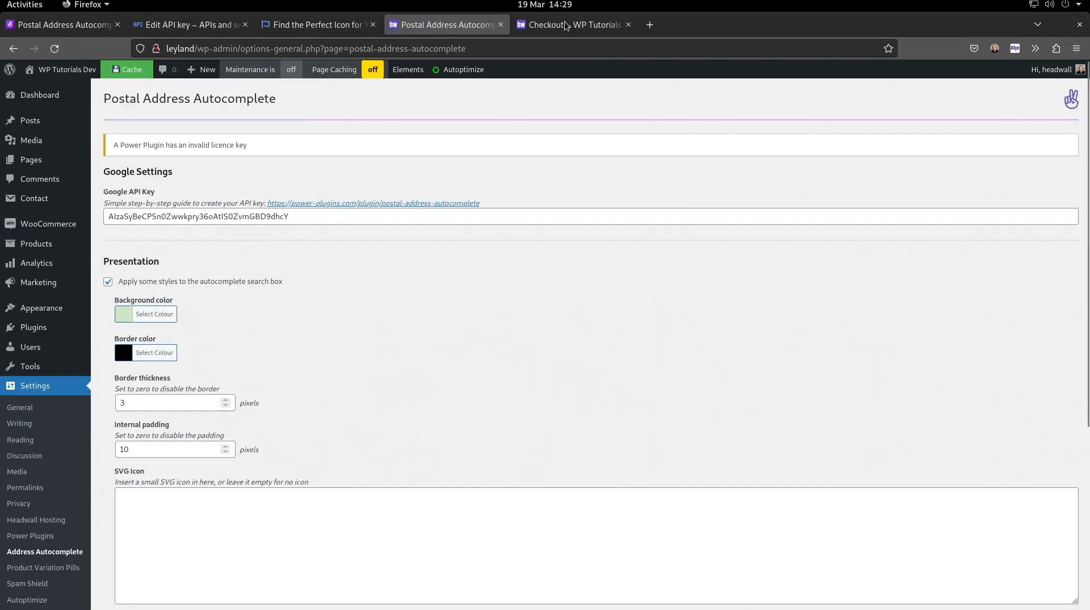
# Reload the checkout by way of the basket and examine the styled address search box.
pyautogui.click(564, 26)
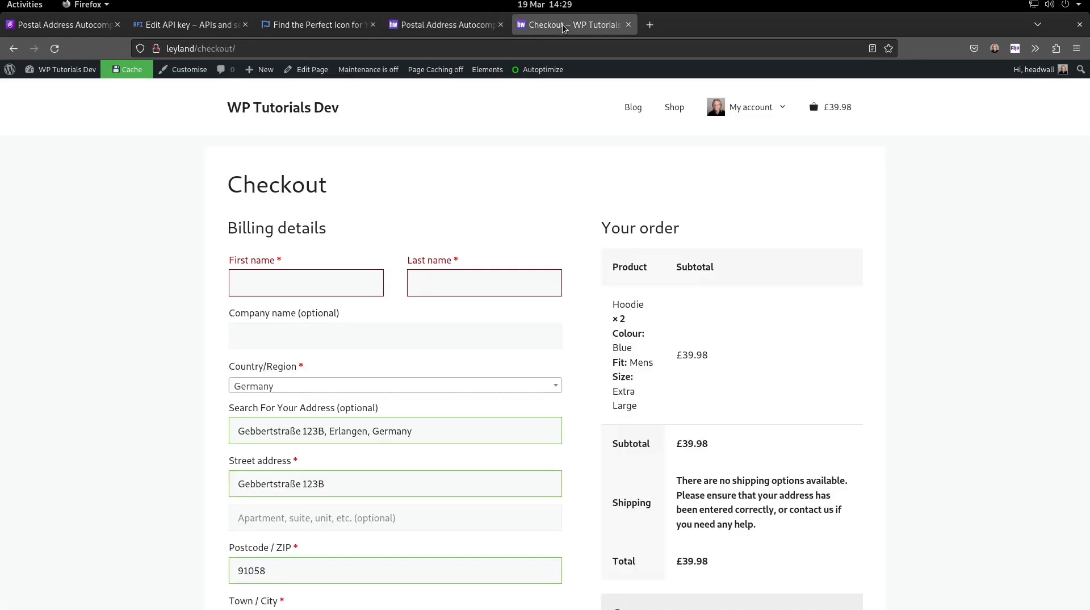
pyautogui.click(830, 108)
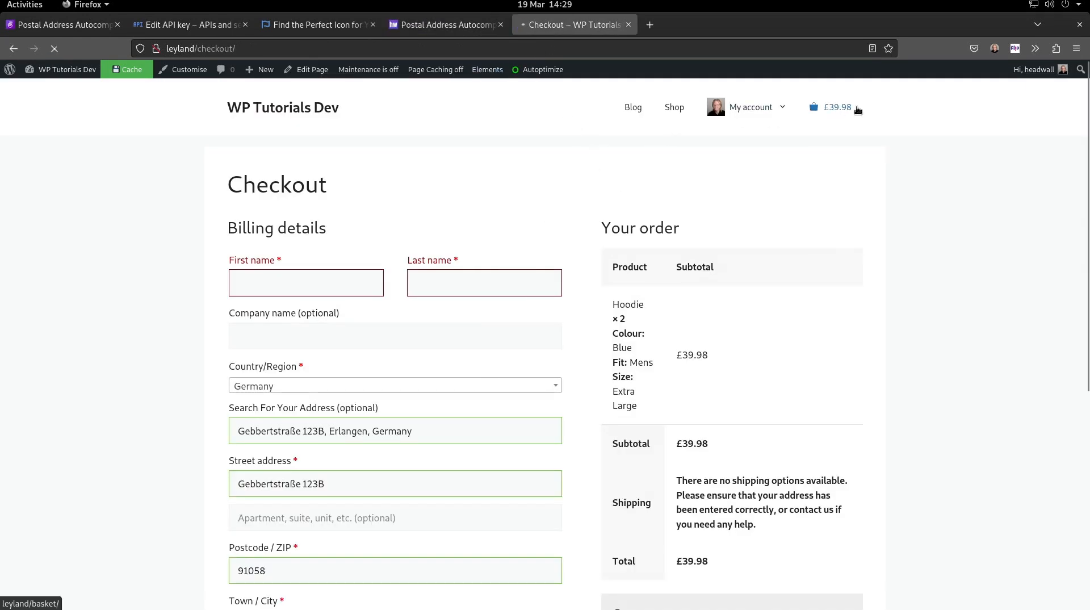
pyautogui.scroll(-3, 867, 458)
pyautogui.click(783, 511)
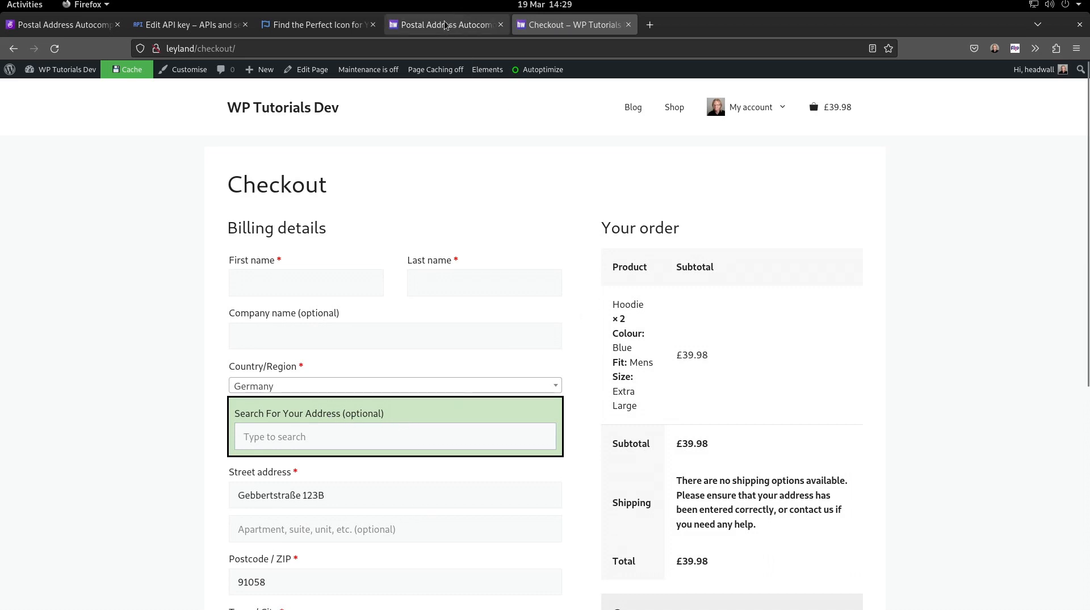
# Go to the plugin's SVG Icon setting and examine the start of the search box label on the checkout.
pyautogui.click(423, 25)
pyautogui.click(135, 504)
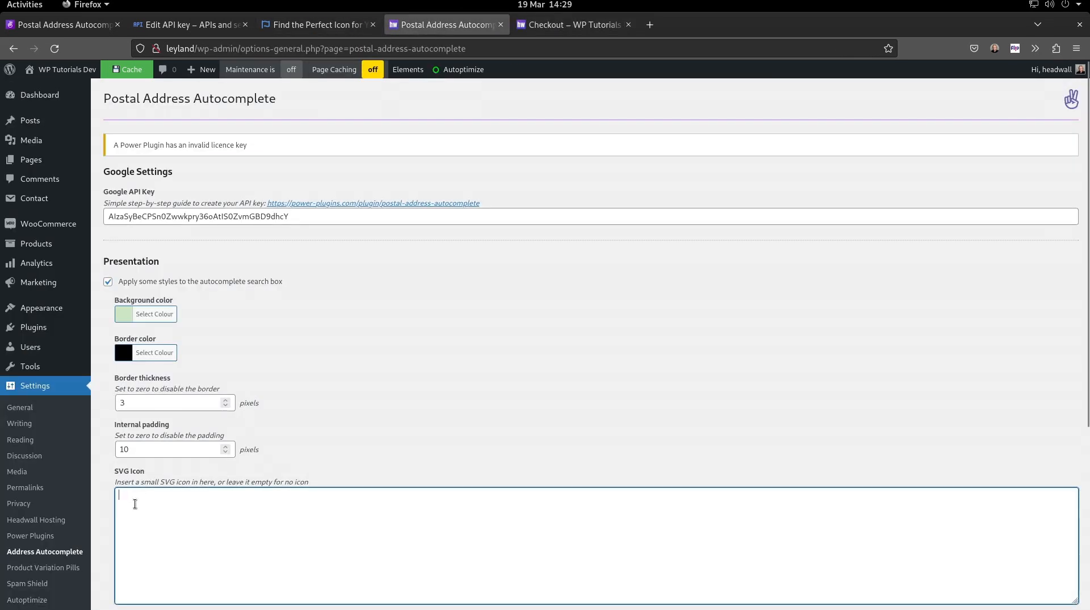
pyautogui.click(535, 25)
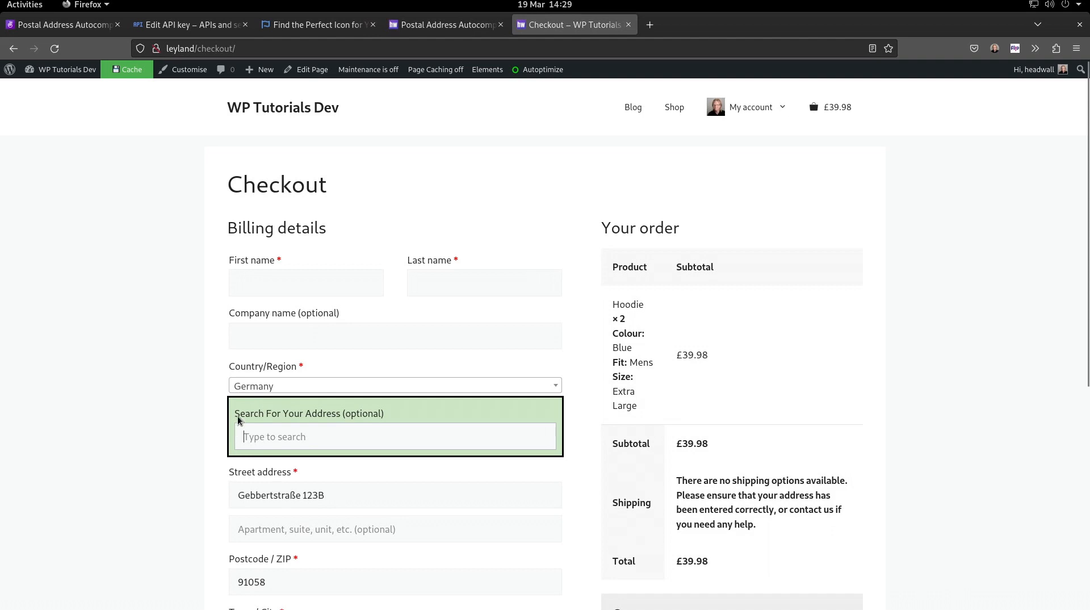
pyautogui.moveTo(236, 418); pyautogui.dragTo(239, 416)
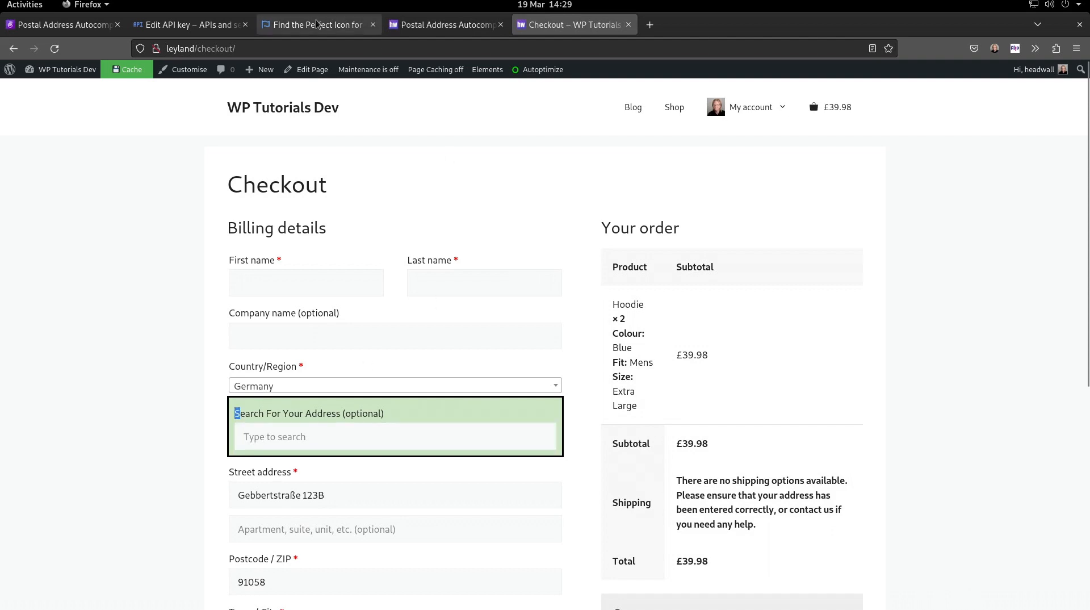
# On the Font Awesome v5 site, find the solid search icon with the term "search" and copy its SVG code.
pyautogui.click(292, 31)
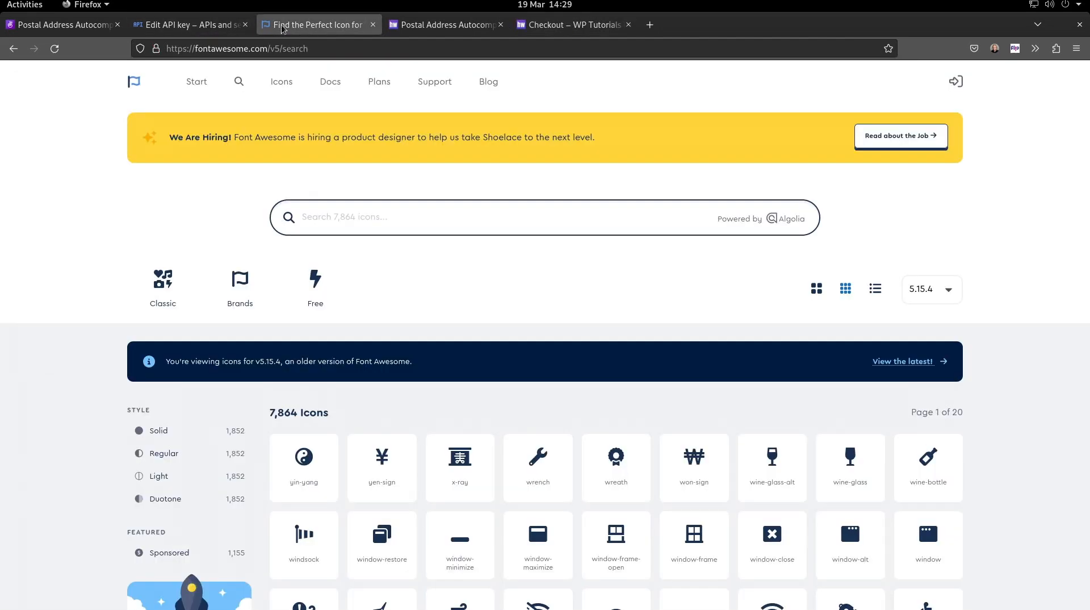
pyautogui.click(203, 55)
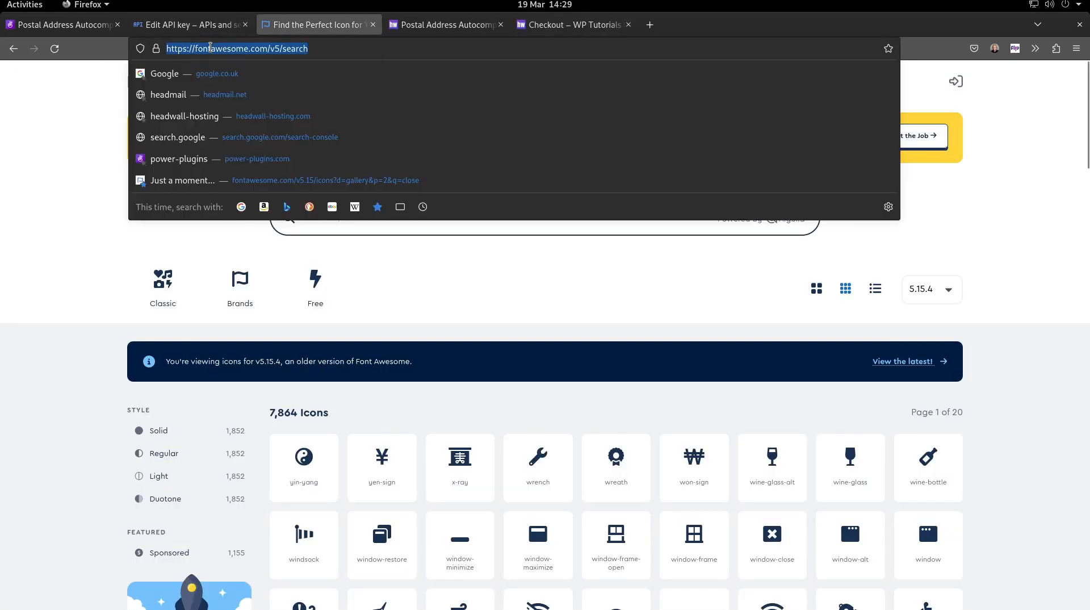
pyautogui.click(61, 227)
pyautogui.click(420, 207)
pyautogui.write('search')
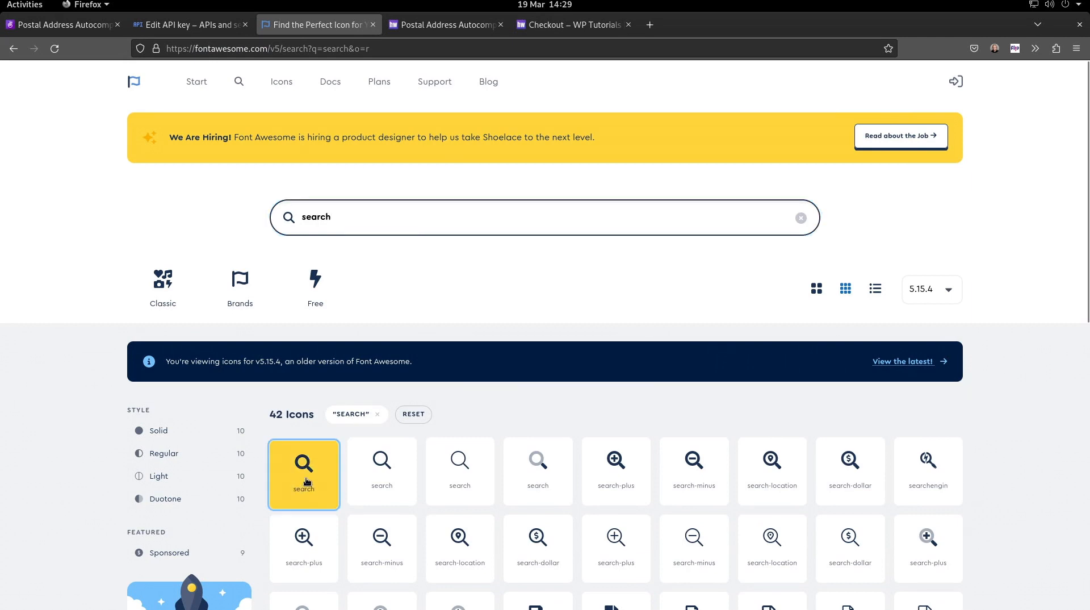
pyautogui.click(307, 481)
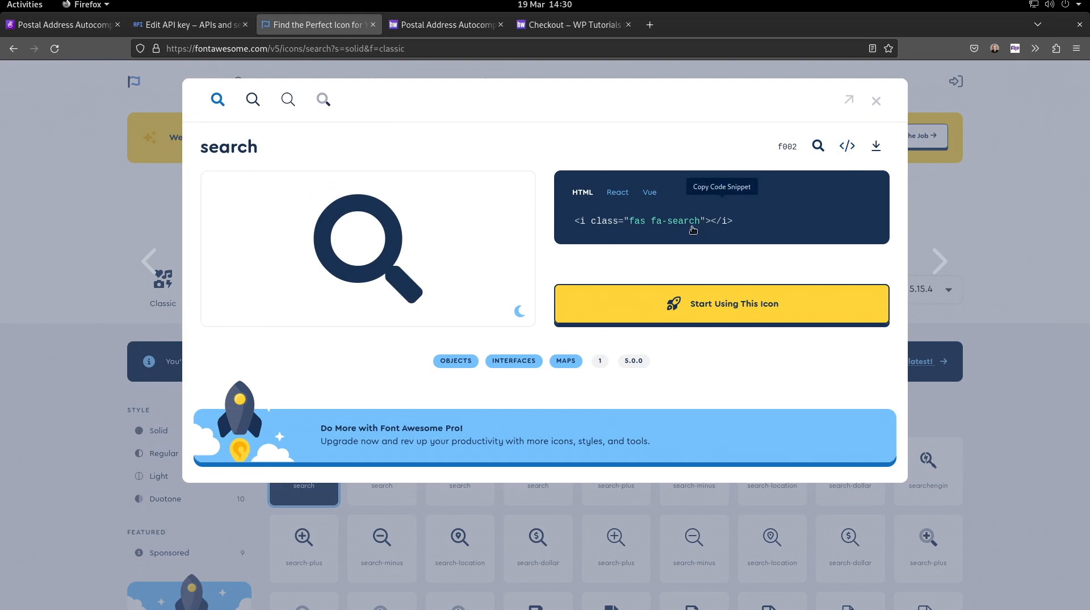
pyautogui.click(850, 151)
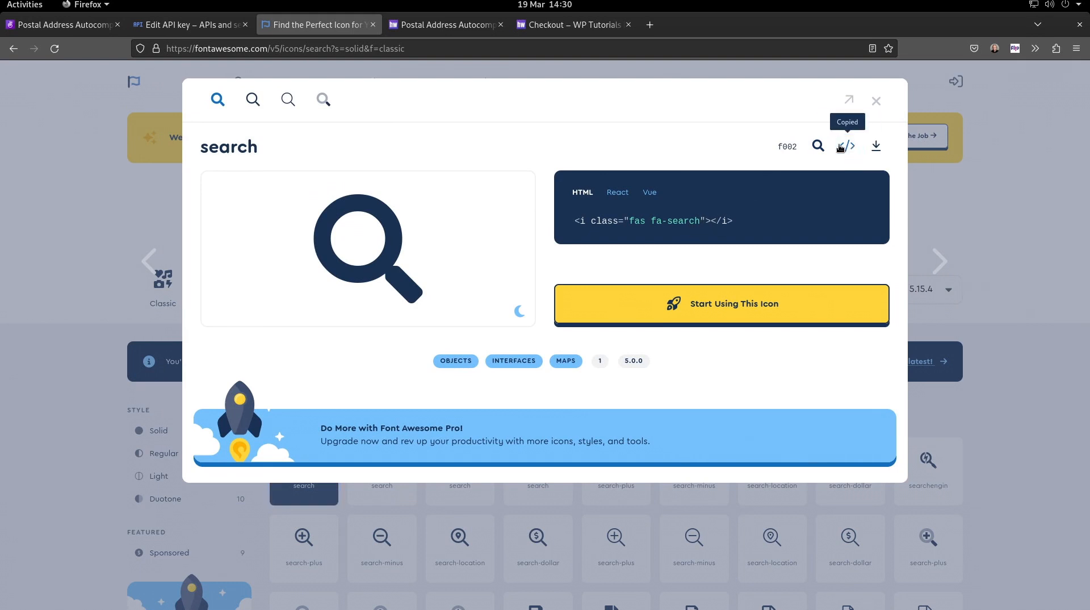
# Paste the copied search icon code into the plugin's SVG Icon setting and save the changes.
pyautogui.click(432, 24)
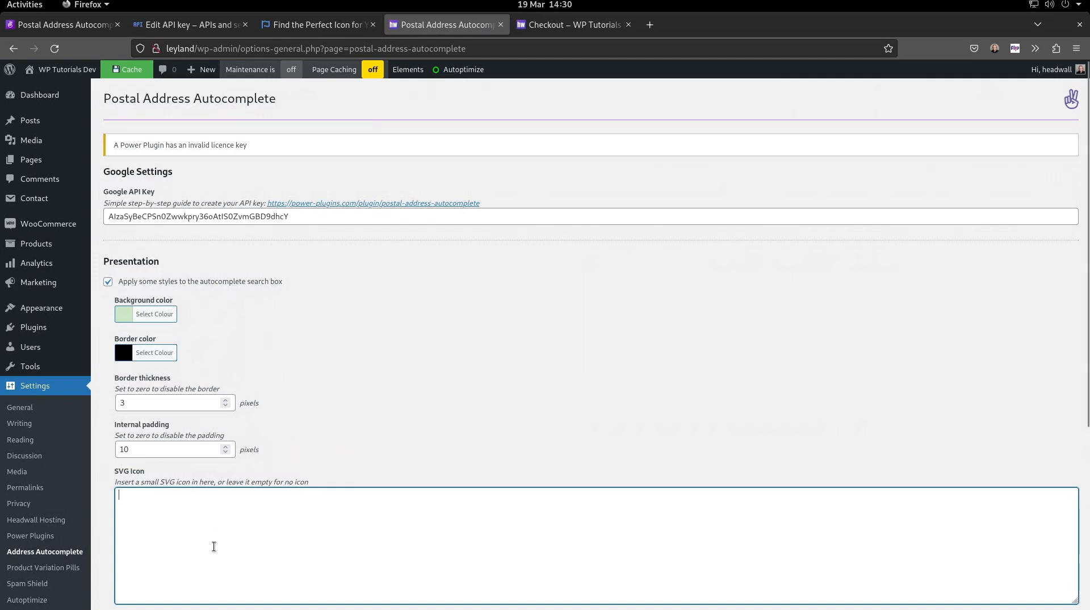
pyautogui.hotkey('ctrl', 'v')
pyautogui.scroll(-2, 507, 341)
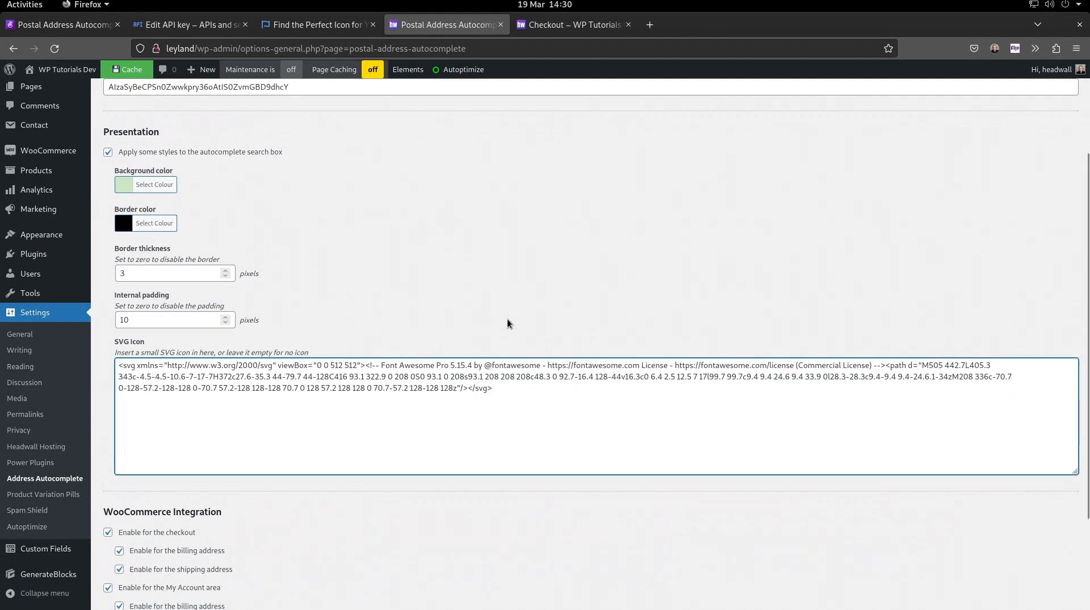
pyautogui.scroll(-2, 550, 446)
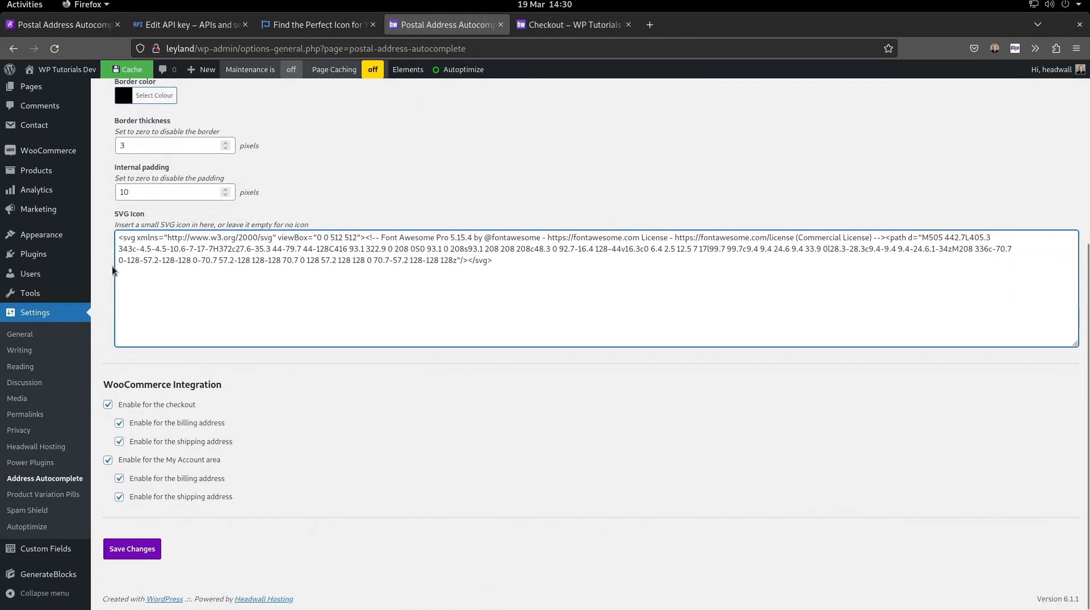
pyautogui.click(132, 547)
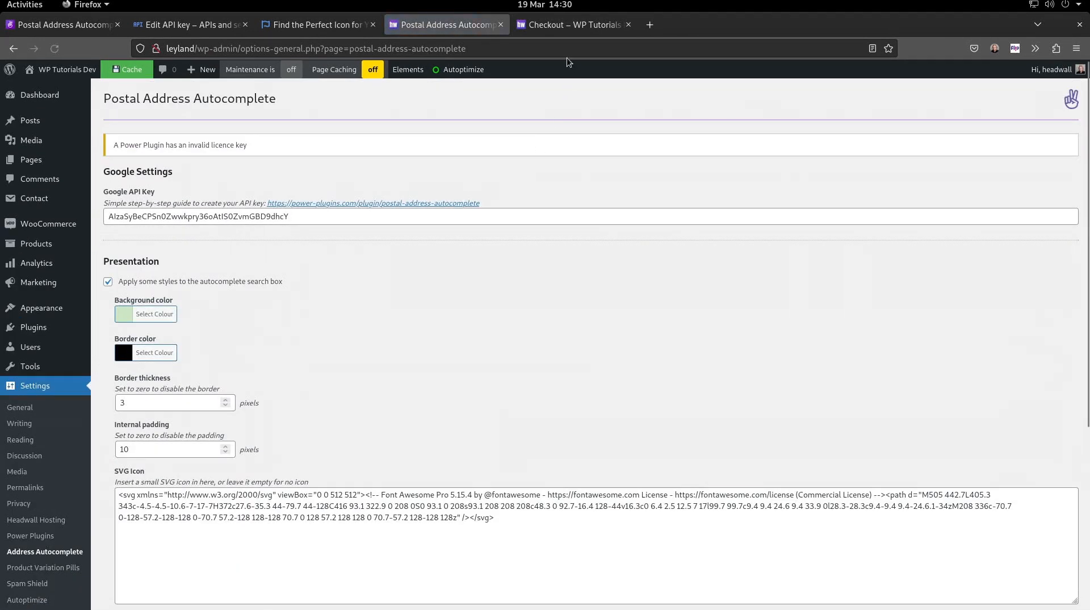
# Examine the search box with its icon on the checkout, enabling delivery to a different address to inspect the shipping one too.
pyautogui.click(568, 25)
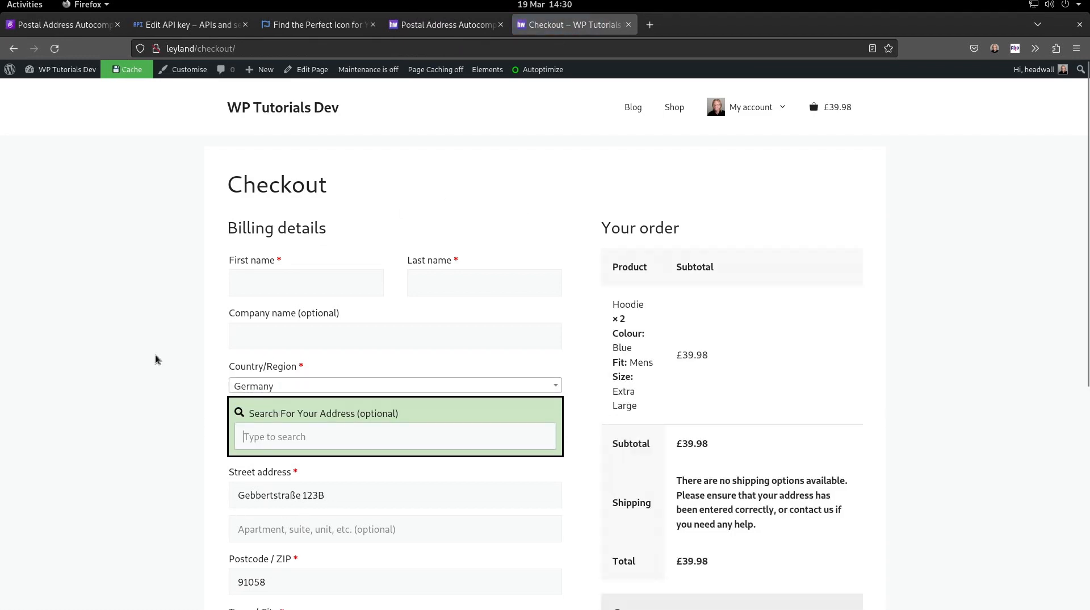
pyautogui.scroll(-6, 117, 407)
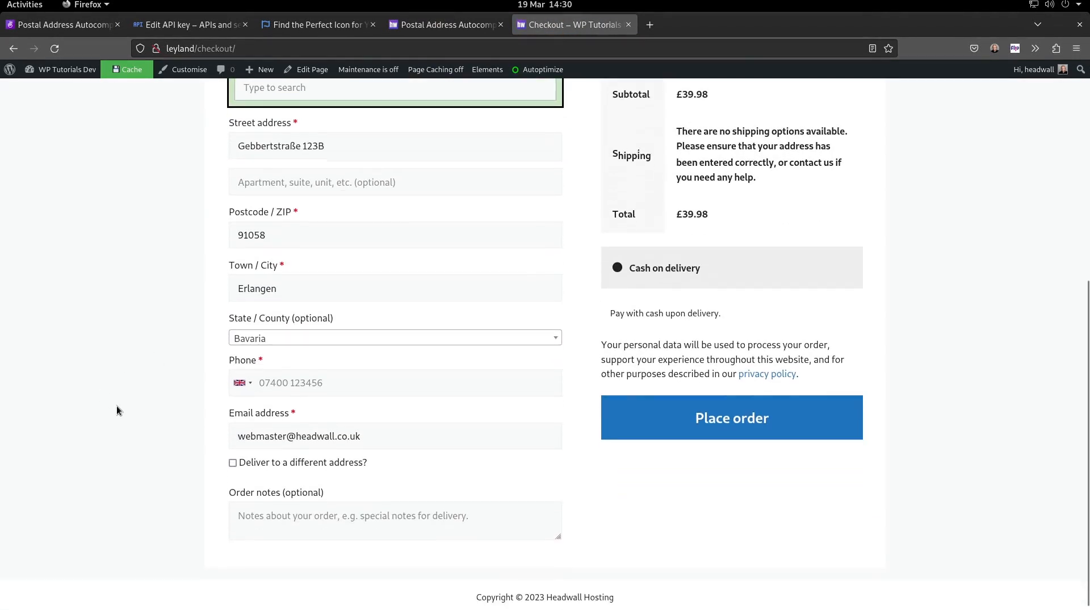
pyautogui.click(287, 455)
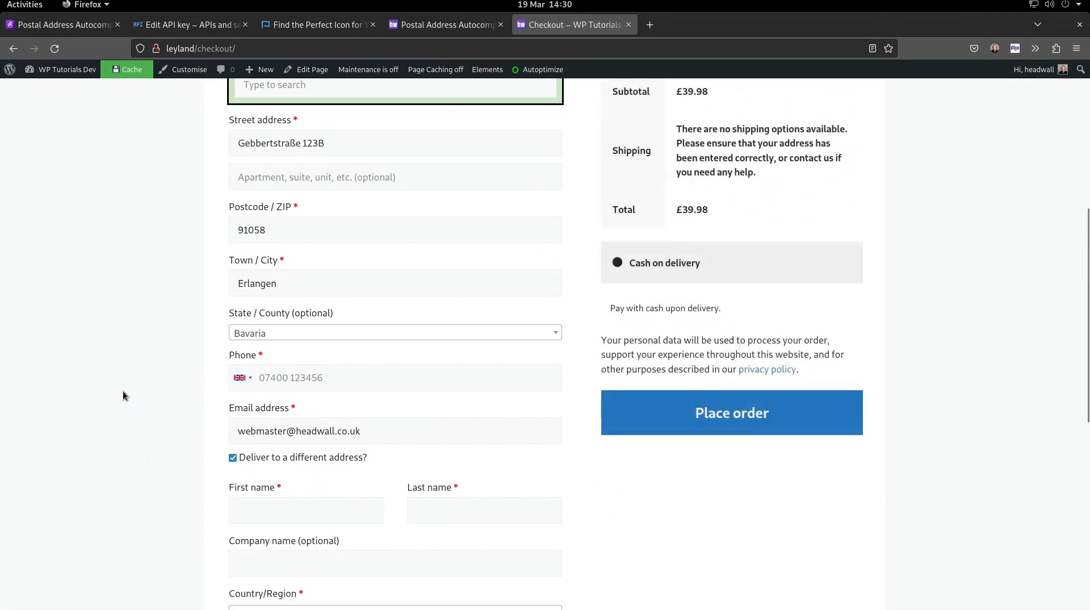
pyautogui.scroll(-3, 121, 391)
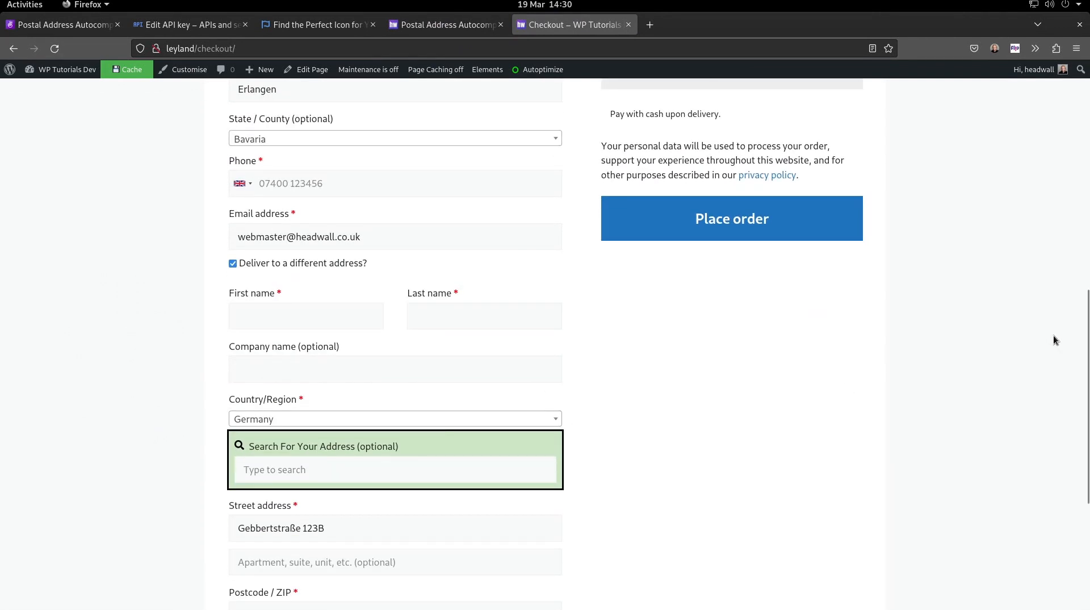
pyautogui.scroll(5, 1062, 338)
pyautogui.scroll(4, 1062, 338)
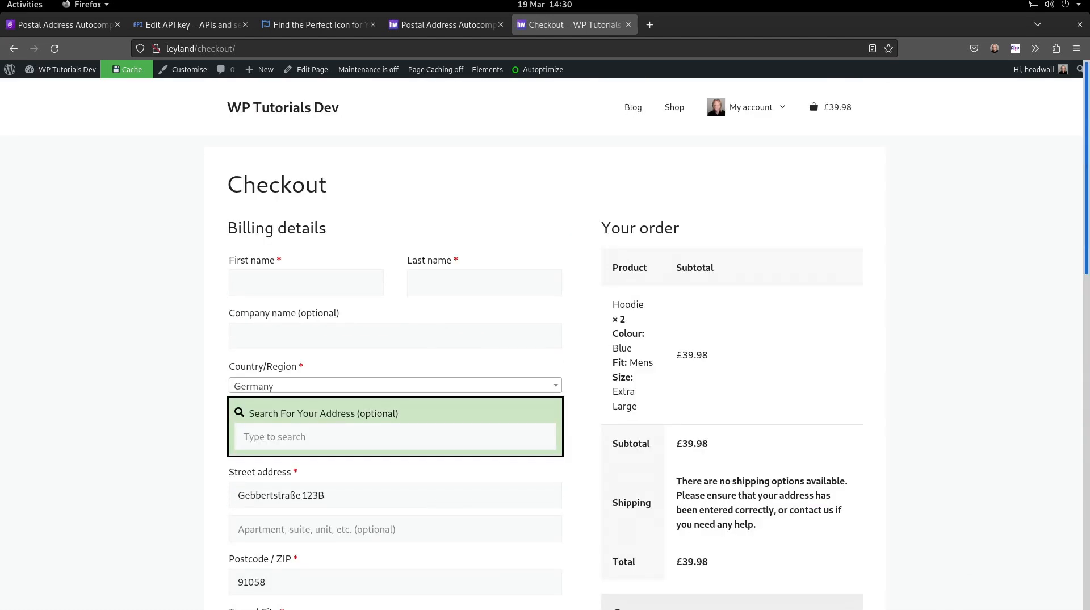
# Add a billing address in the account's address section, filling it from the London suggestion for the search "123".
pyautogui.click(764, 112)
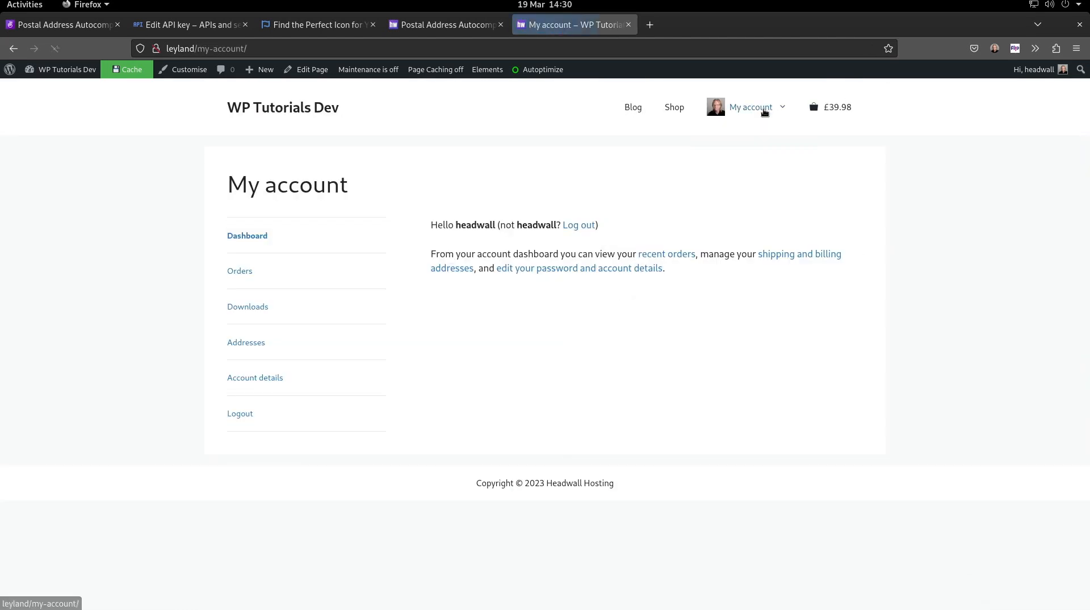
pyautogui.click(248, 344)
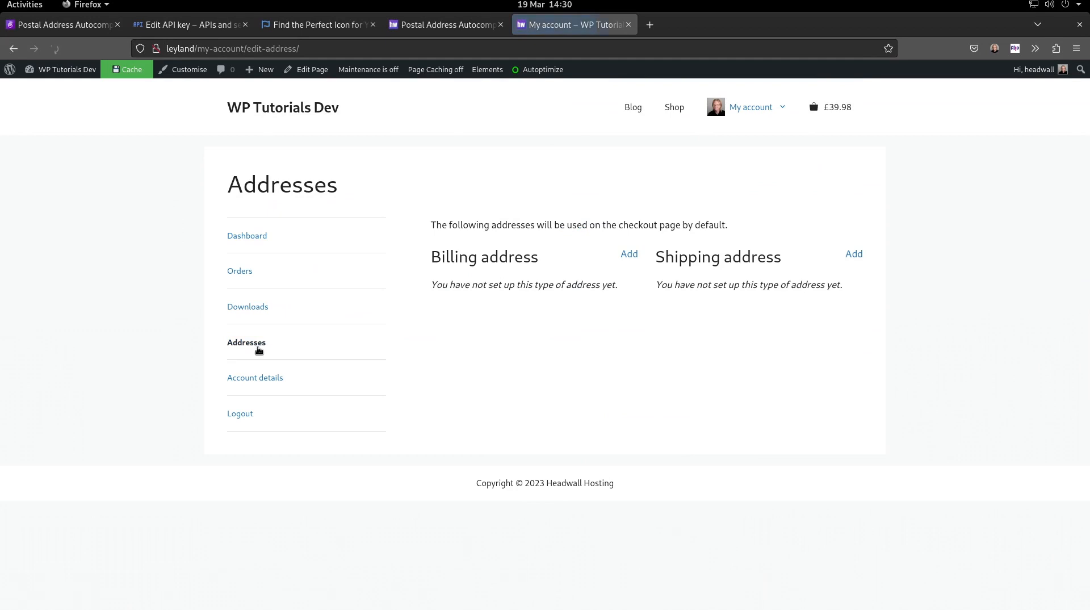
pyautogui.click(631, 255)
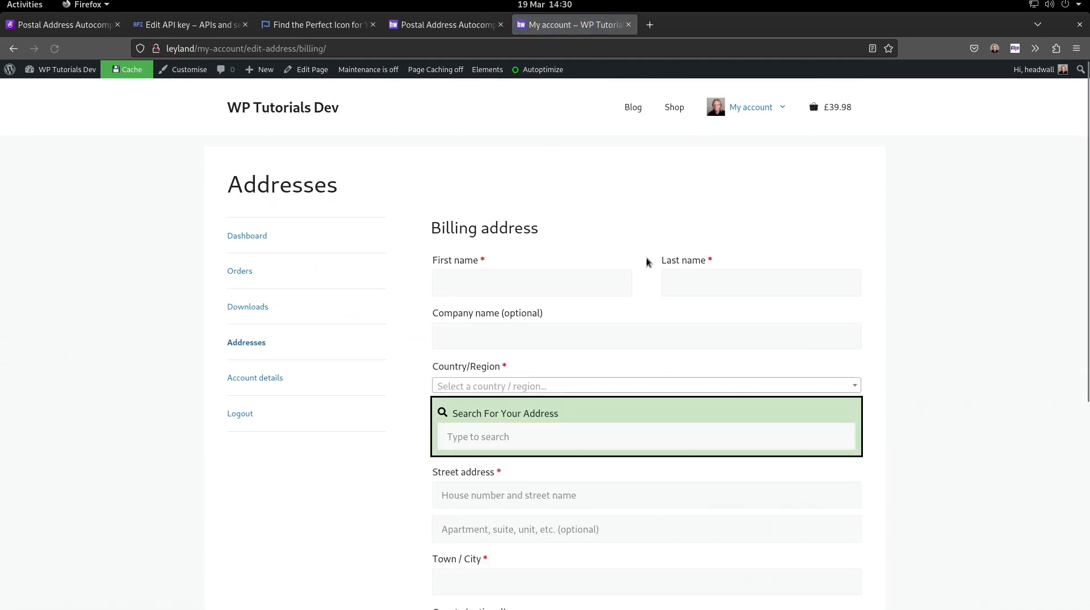
pyautogui.click(614, 441)
pyautogui.write('123')
pyautogui.click(563, 459)
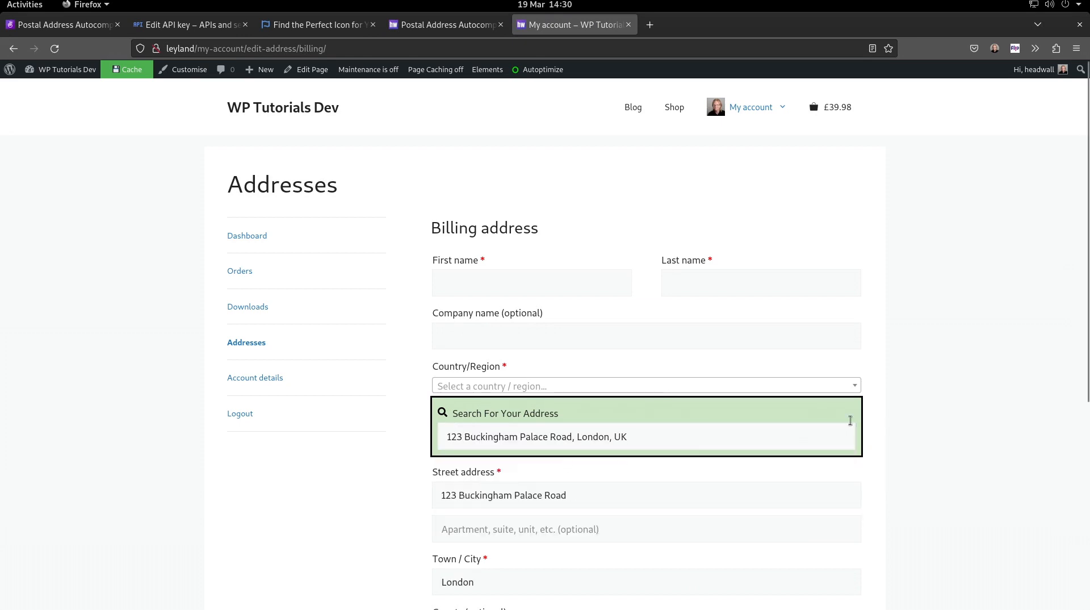
# Complete the billing address with the customer's name, phone number and country United Kingdom (UK), and save it.
pyautogui.scroll(-2, 941, 395)
pyautogui.scroll(-5, 940, 394)
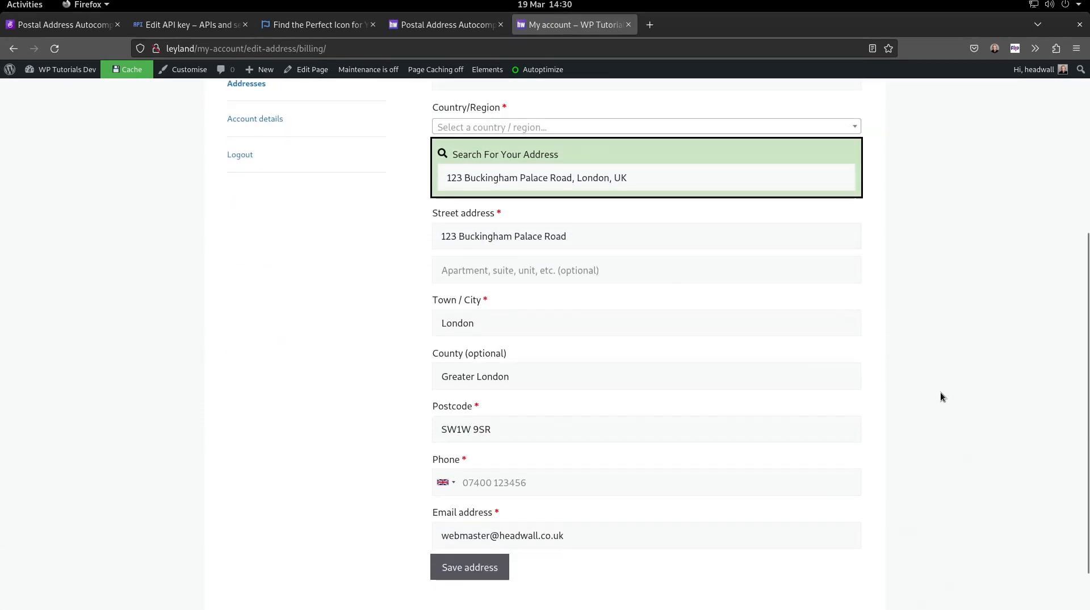
pyautogui.scroll(5, 941, 392)
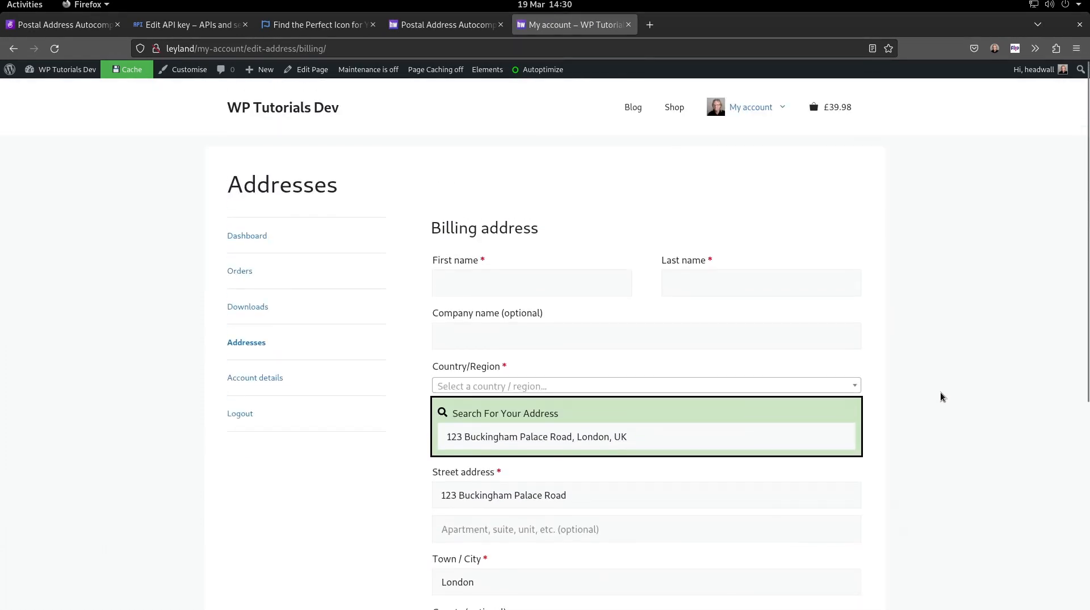
pyautogui.scroll(-2, 938, 393)
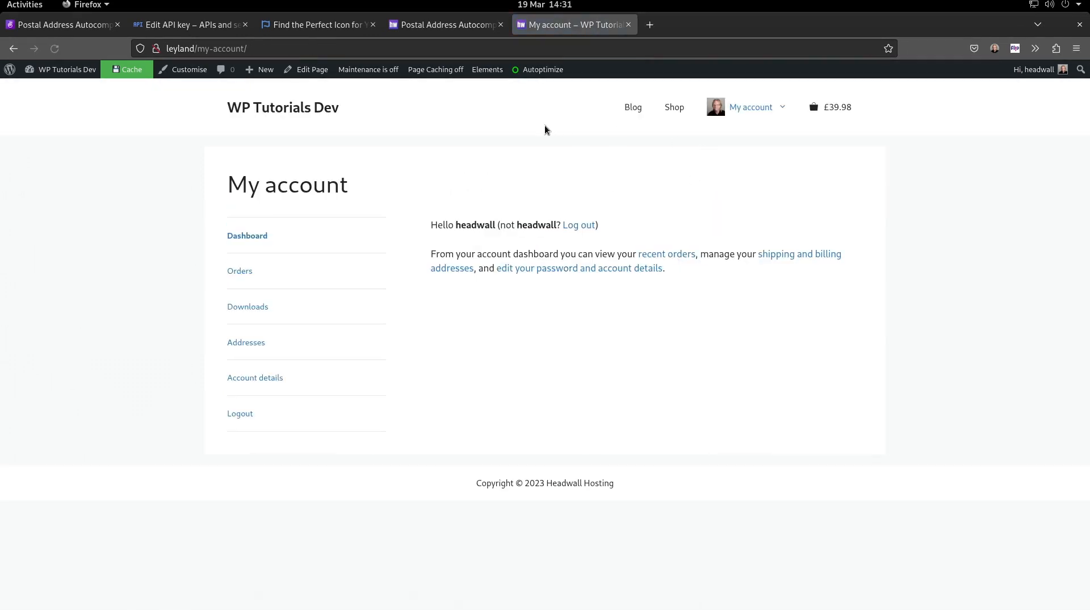
# Go to the checkout by way of the basket and examine the prefilled billing details.
pyautogui.click(835, 106)
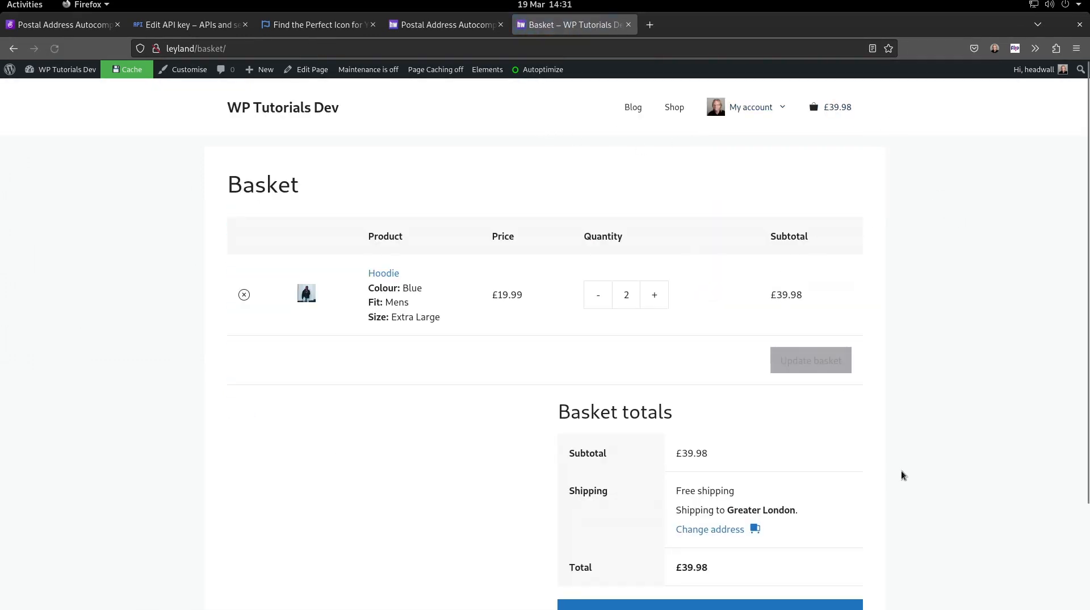
pyautogui.scroll(-2, 823, 496)
pyautogui.scroll(-1, 824, 496)
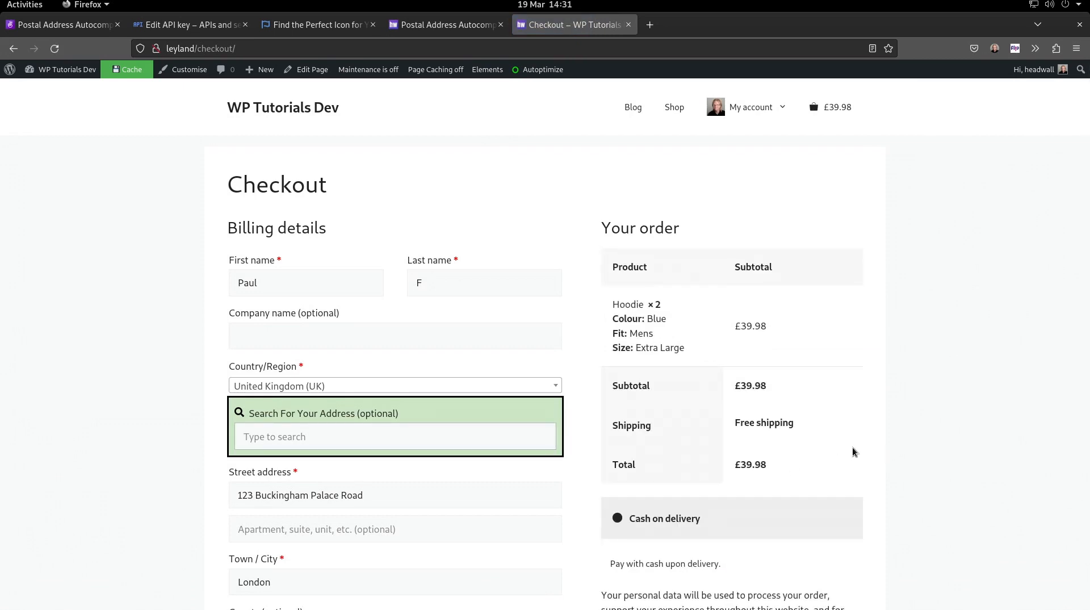
pyautogui.scroll(-4, 866, 423)
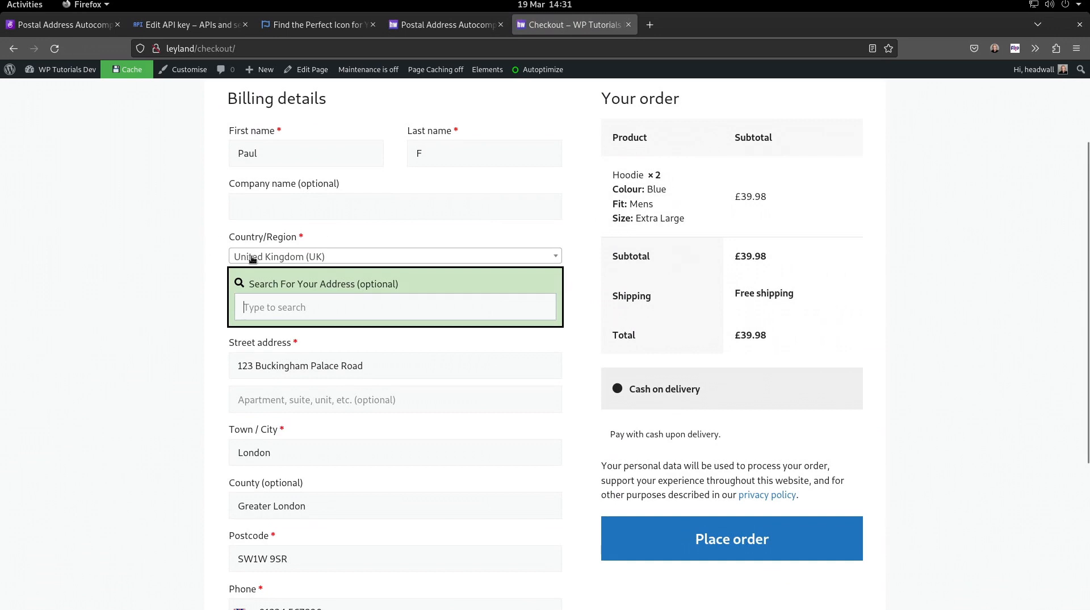
pyautogui.scroll(-6, 412, 434)
pyautogui.scroll(4, 412, 434)
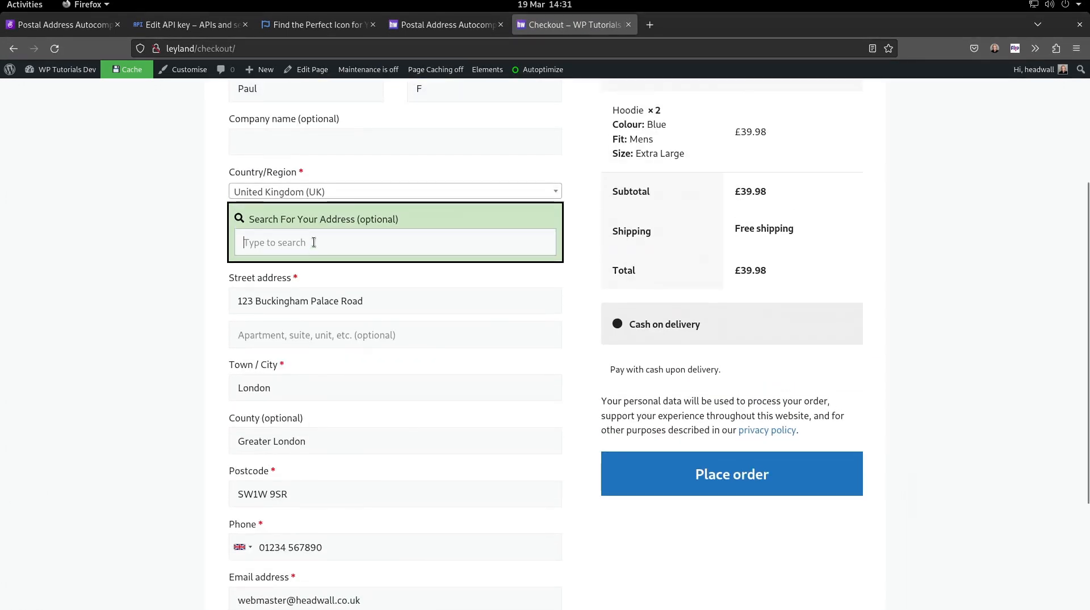
# Change the billing country to United States (US) on the checkout.
pyautogui.click(298, 193)
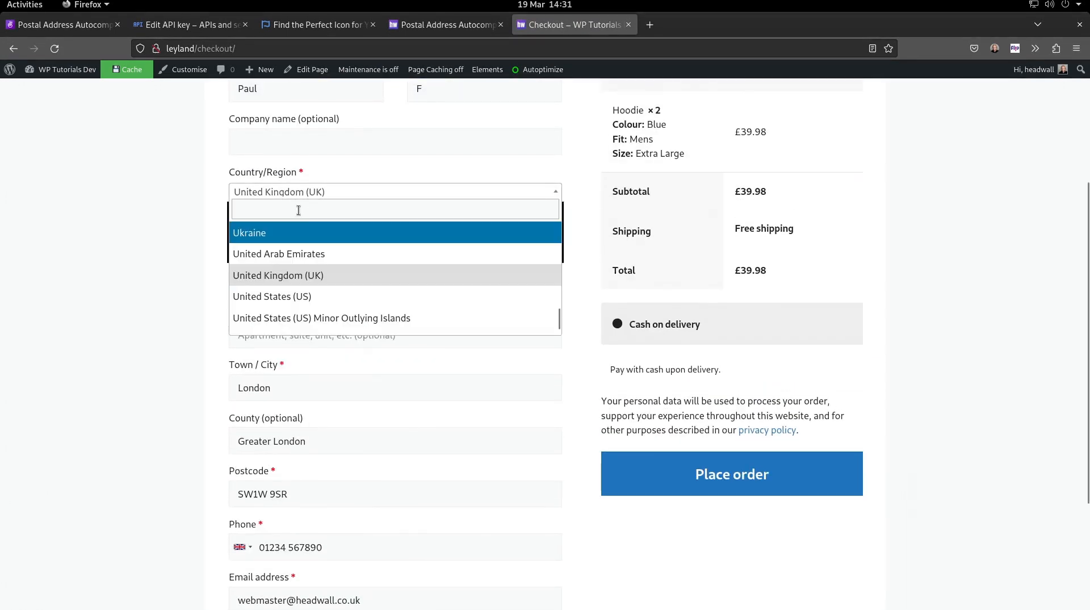
pyautogui.write('United')
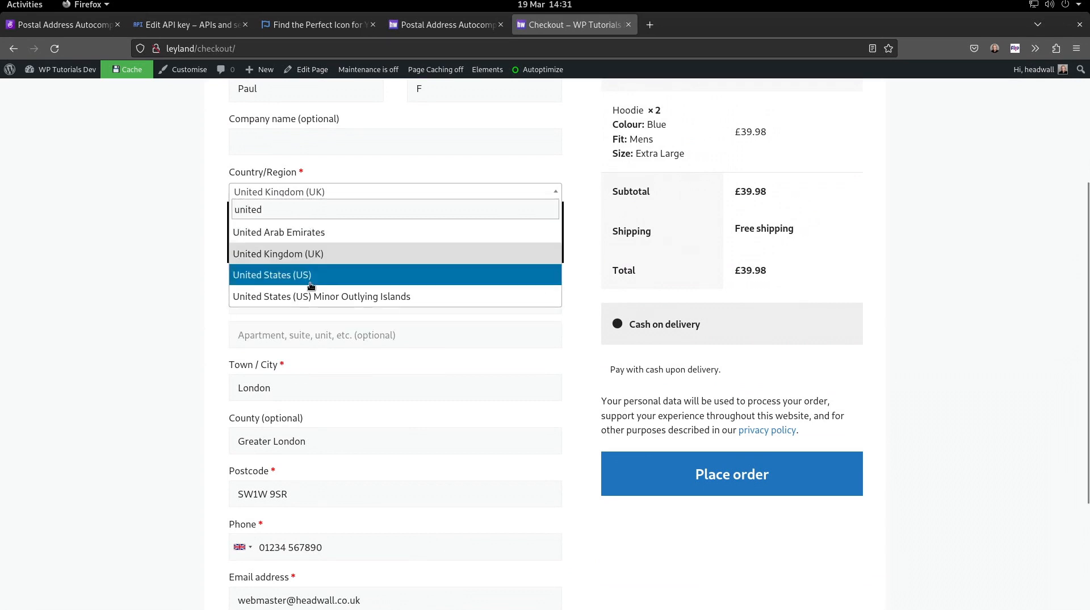
pyautogui.click(311, 276)
# Fill the billing address from the Northwest Washington, DC suggestion for the search "1600 pe" and try to place the order.
pyautogui.click(287, 241)
pyautogui.write('1600 pe')
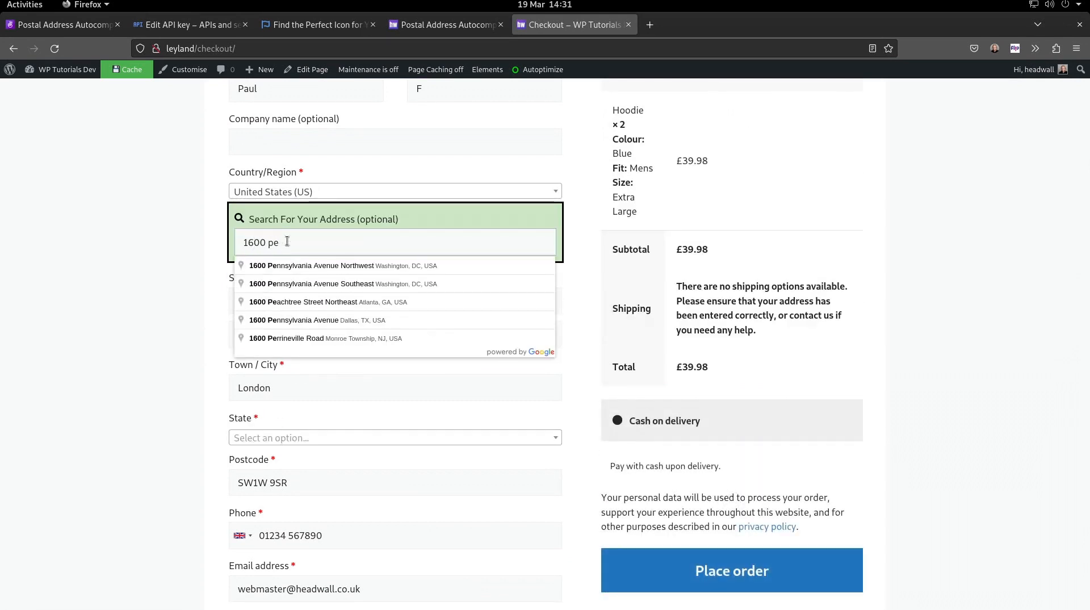
pyautogui.click(329, 266)
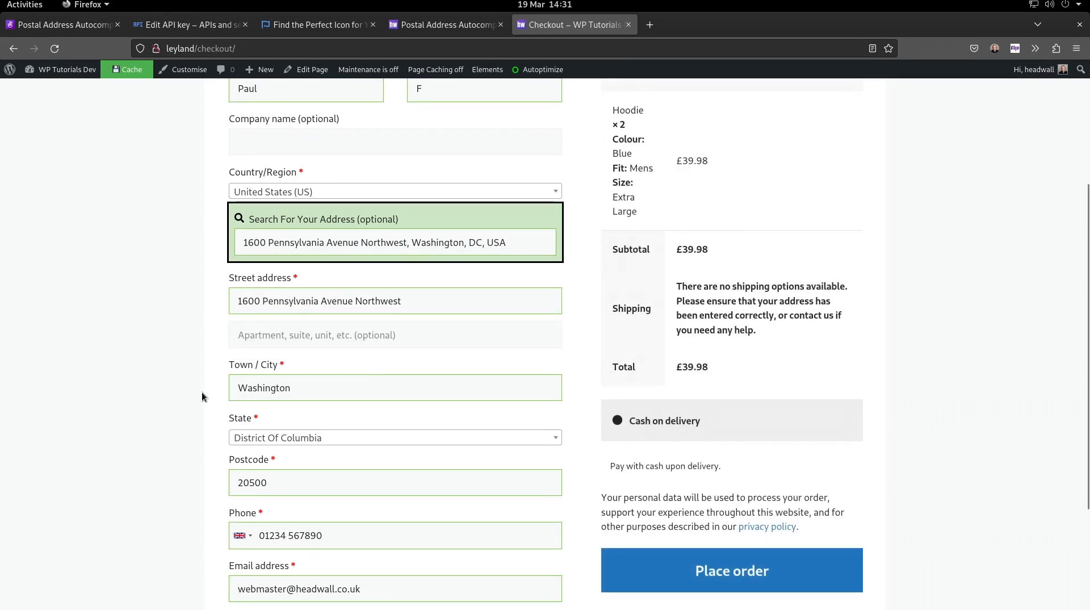
pyautogui.scroll(-3, 202, 392)
pyautogui.click(732, 443)
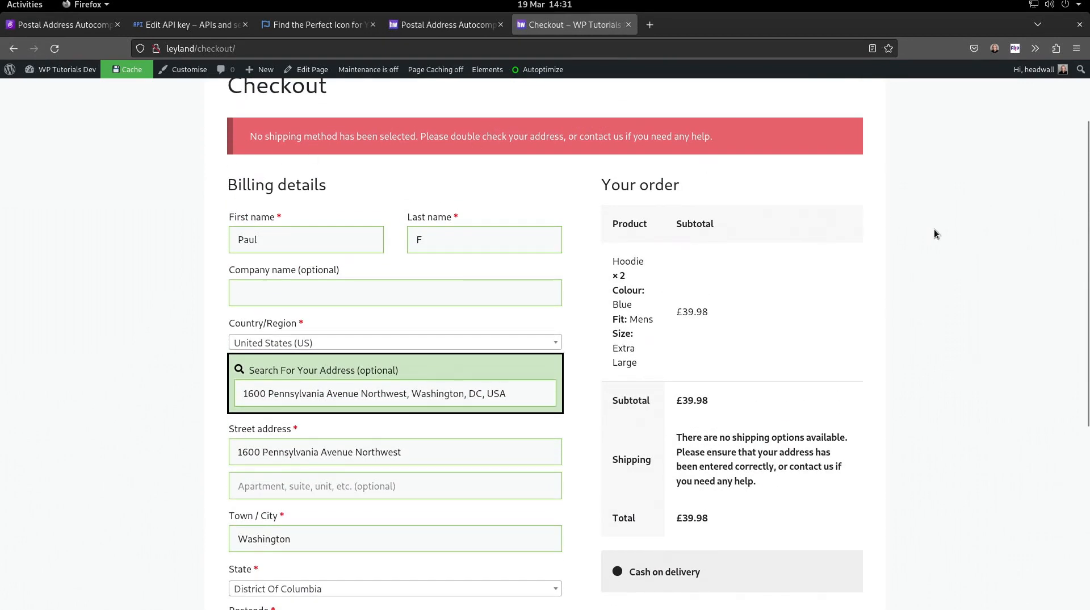
# Set the billing country to United Kingdom (UK) and replace the address using the London suggestion for the search "123".
pyautogui.click(354, 344)
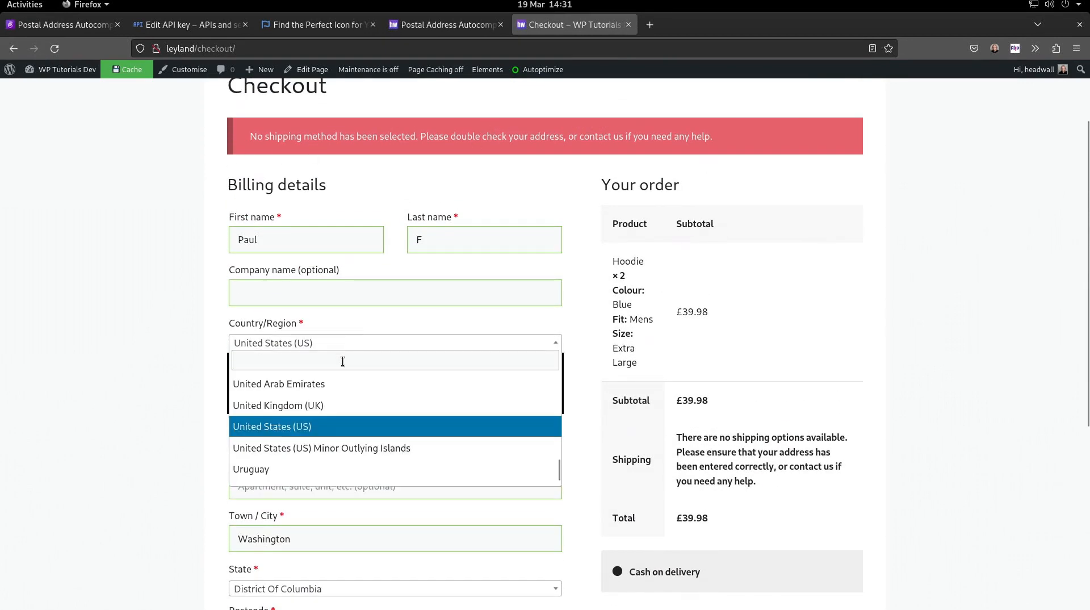
pyautogui.click(339, 406)
pyautogui.scroll(-2, 783, 423)
pyautogui.tripleClick(304, 397)
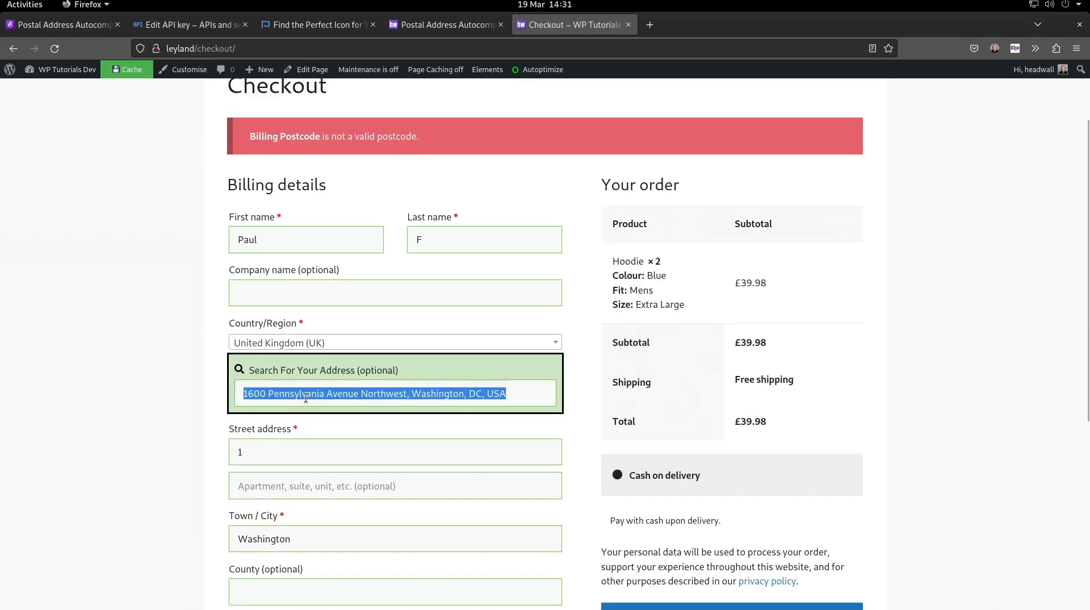
pyautogui.write('123')
pyautogui.click(308, 416)
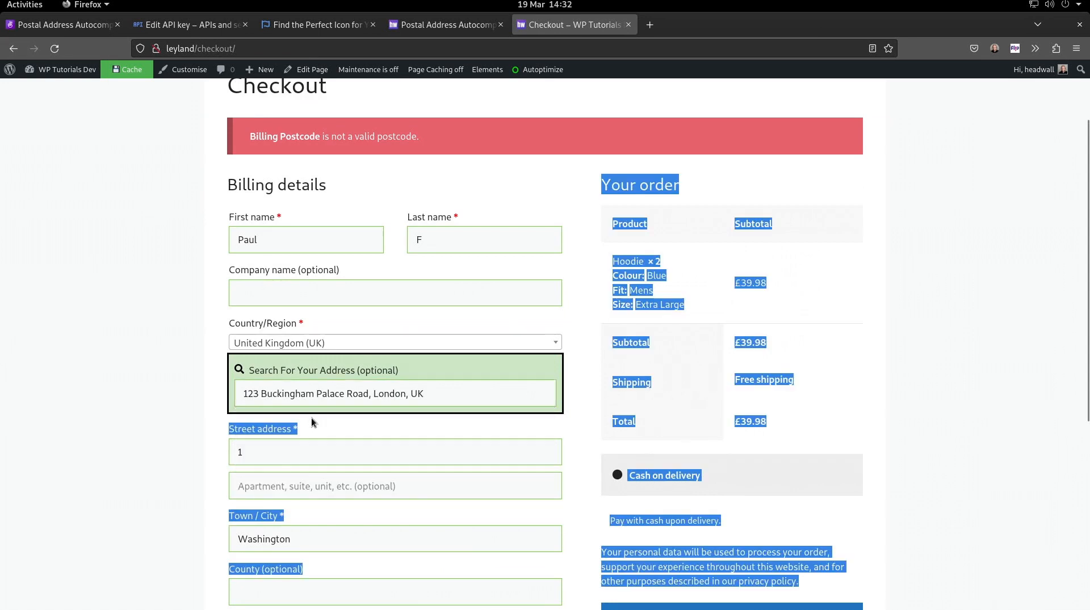
# Place the order with cash on delivery.
pyautogui.click(935, 444)
pyautogui.scroll(-3, 937, 444)
pyautogui.click(743, 368)
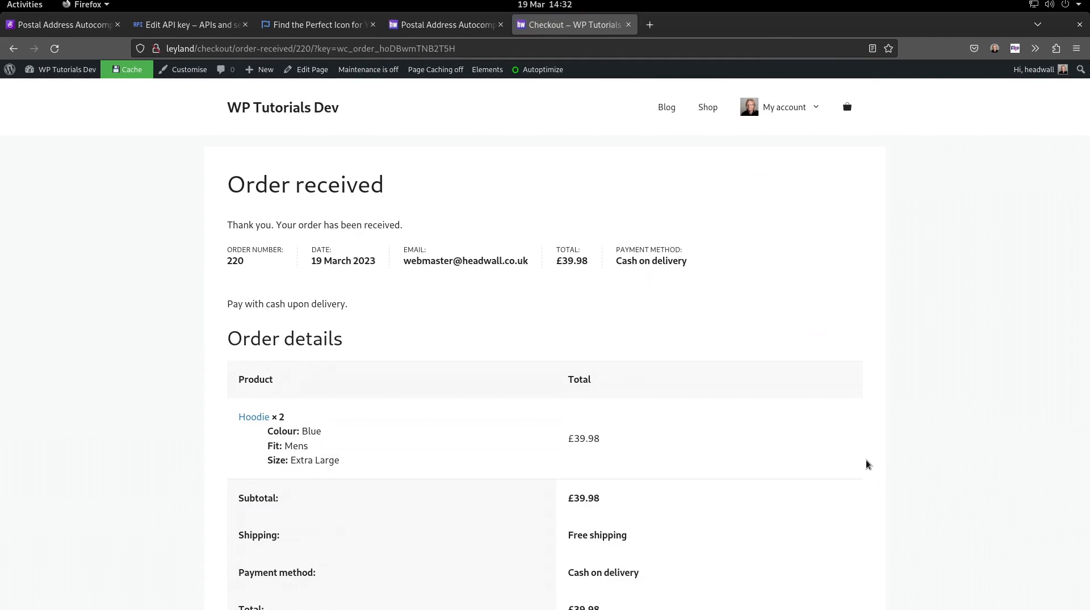
# Go to the Google Cloud API key's settings and examine its website restrictions and selected APIs.
pyautogui.click(185, 22)
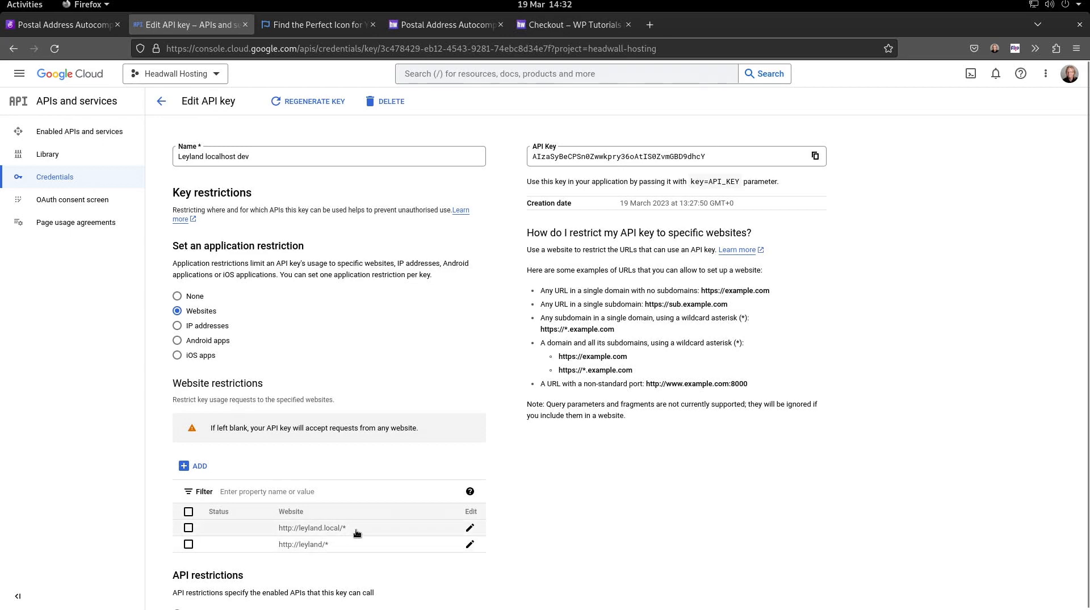
pyautogui.scroll(-3, 656, 522)
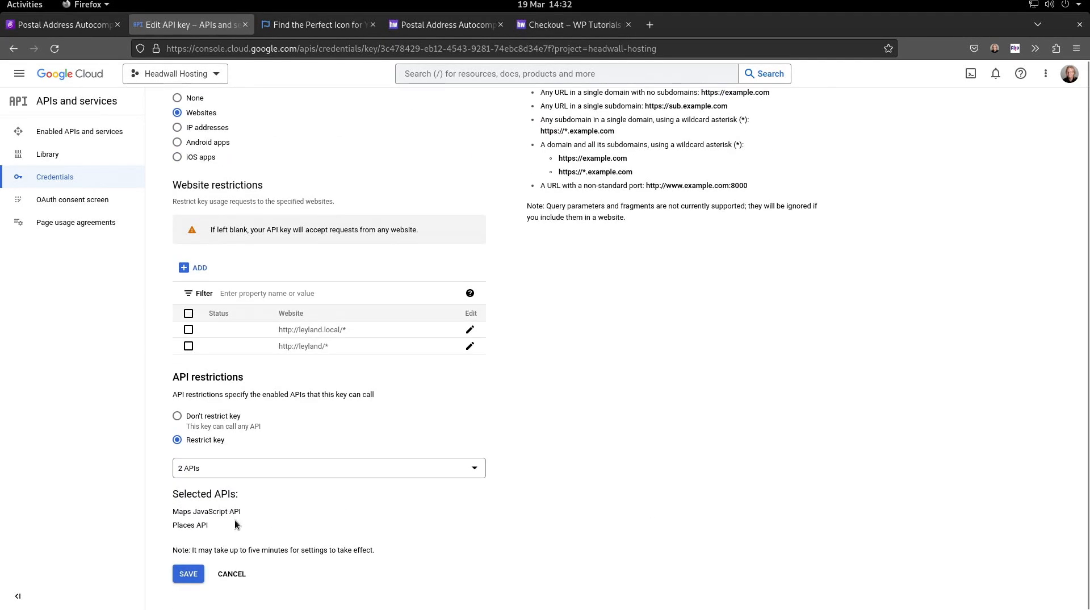
pyautogui.moveTo(169, 510); pyautogui.dragTo(206, 529)
pyautogui.click(205, 530)
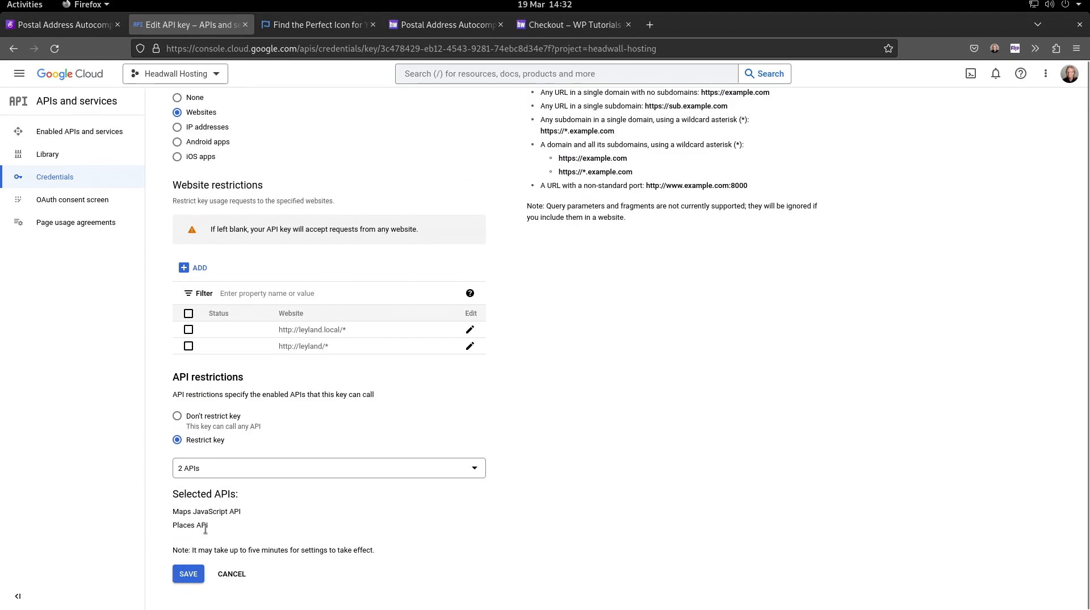